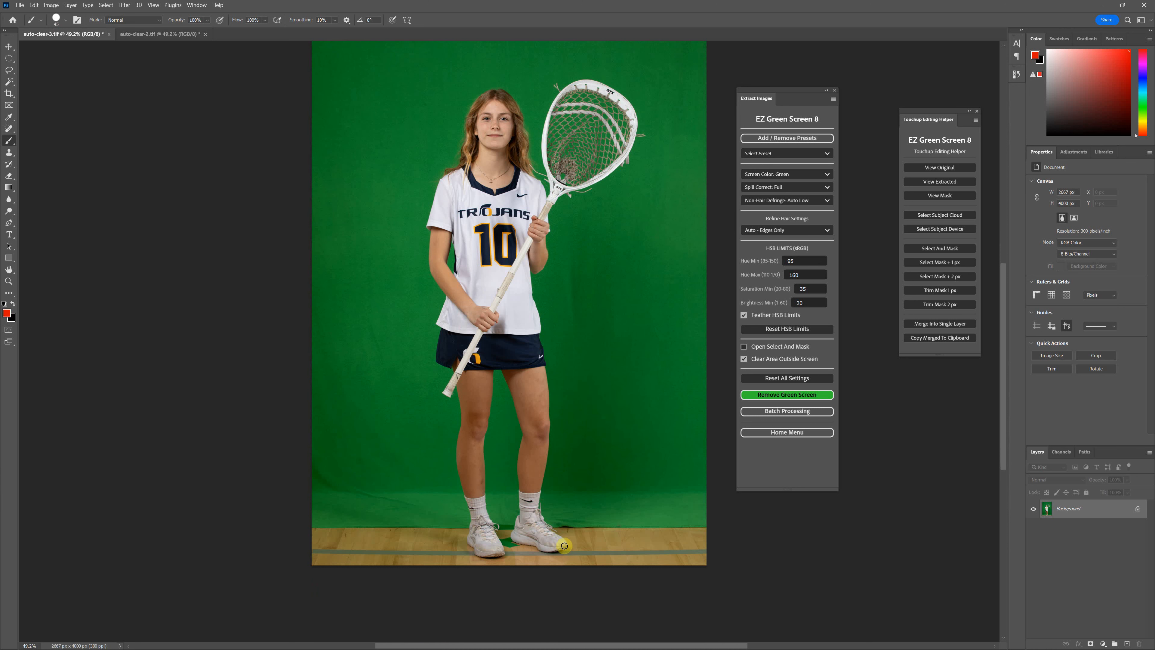
# Remove the green screen from auto-clear-2.tif and auto-clear-3.tif, keeping Clear Area Outside Screen enabled
pyautogui.scroll(1, 564, 546)
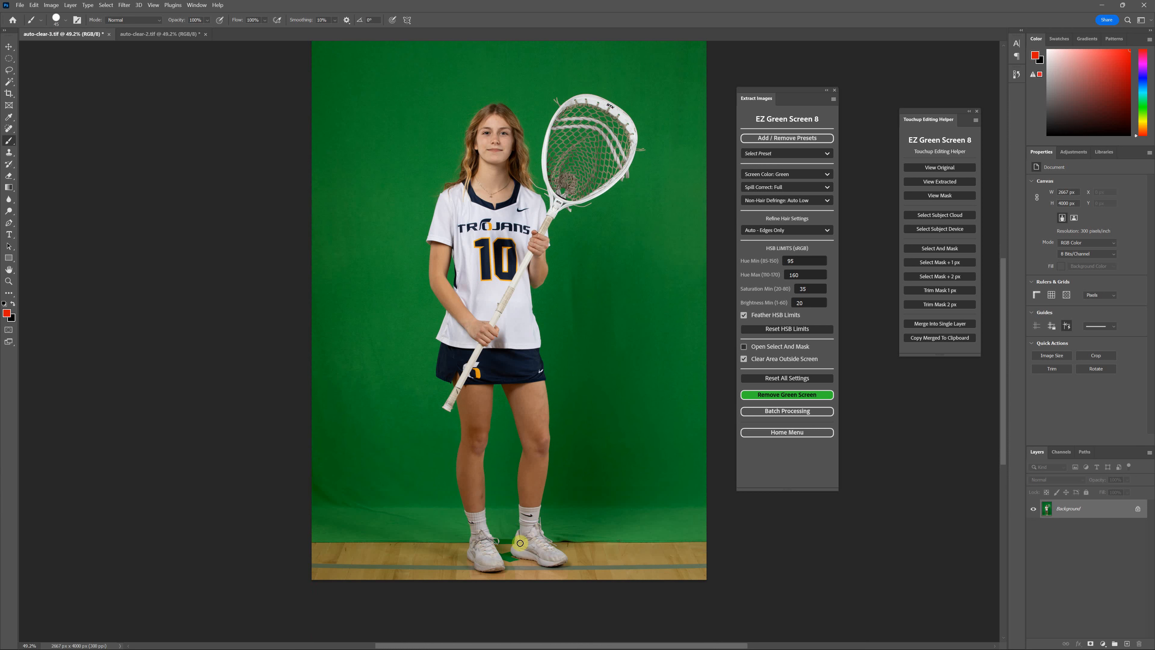
pyautogui.scroll(3, 521, 543)
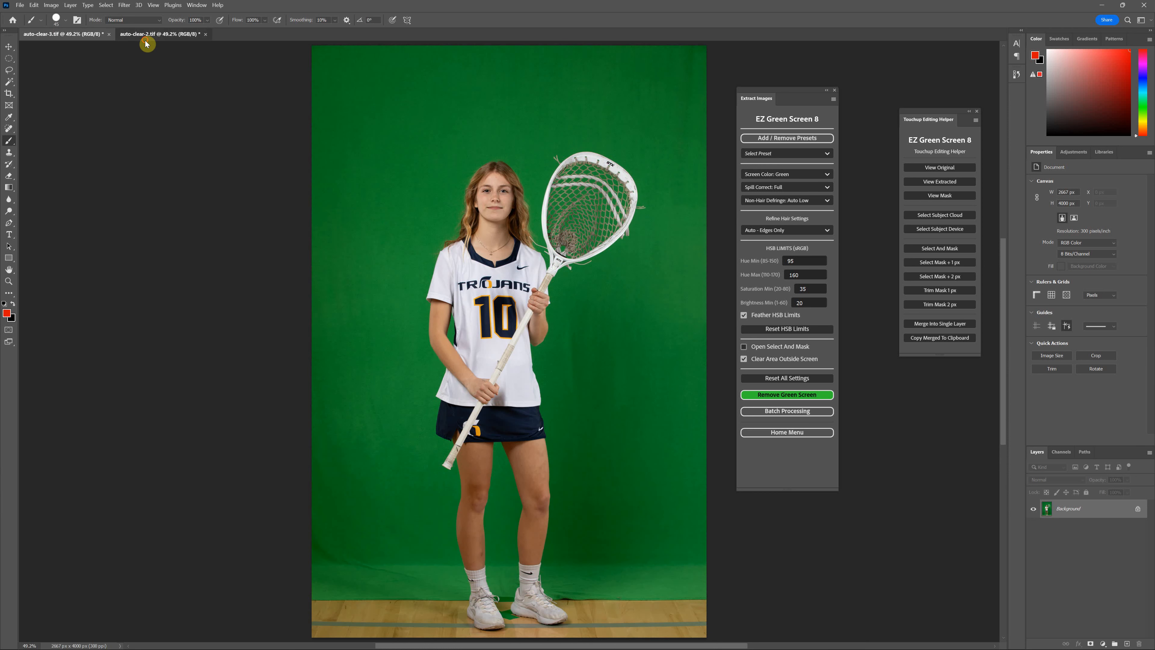
pyautogui.click(145, 40)
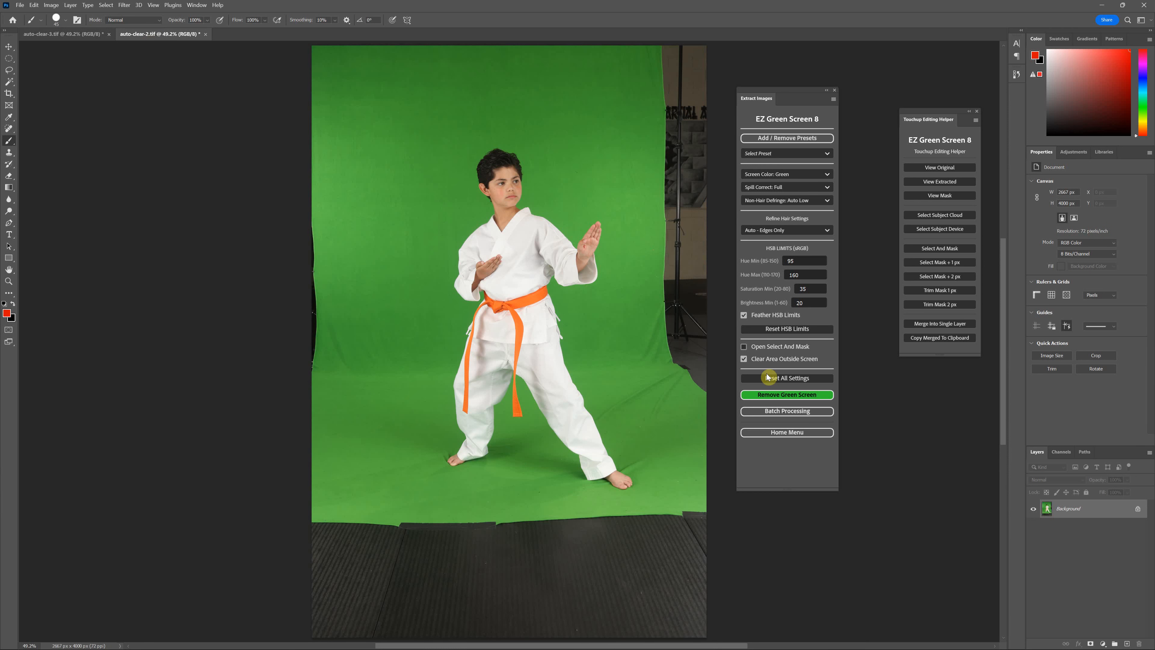
pyautogui.click(792, 398)
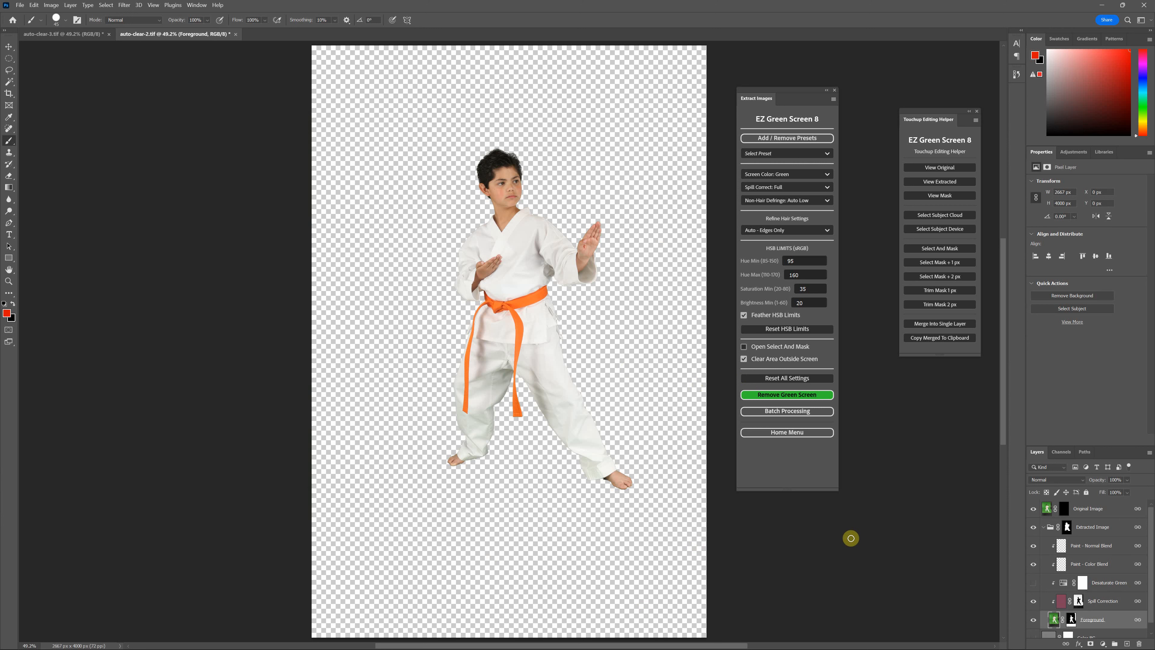
pyautogui.click(50, 37)
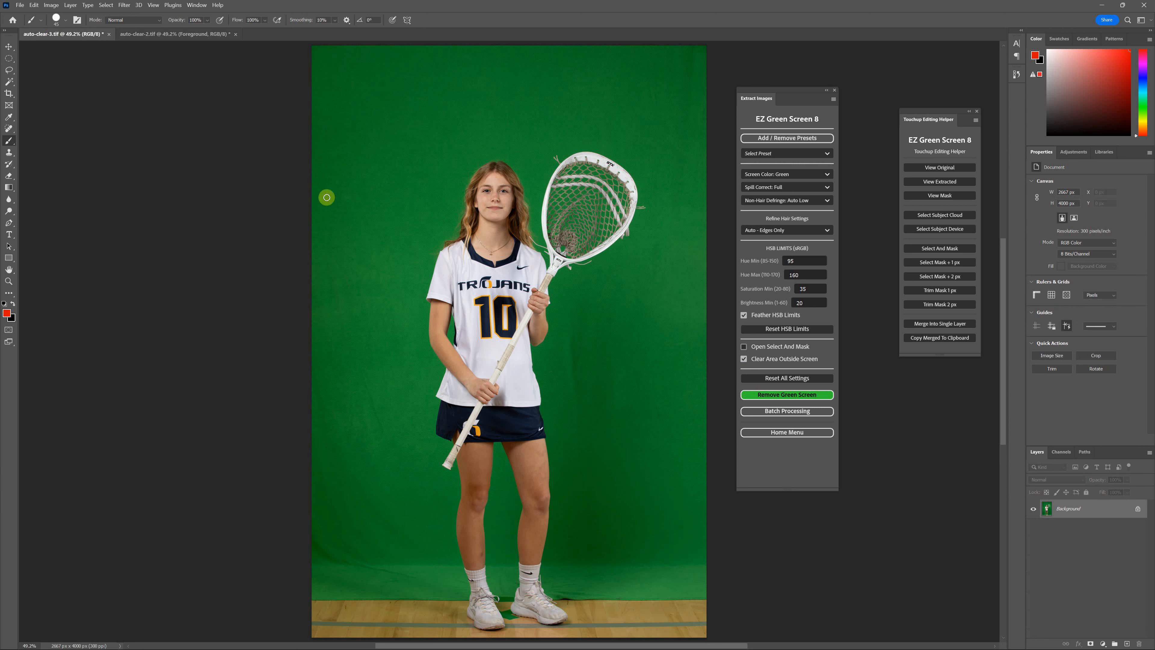
pyautogui.click(787, 394)
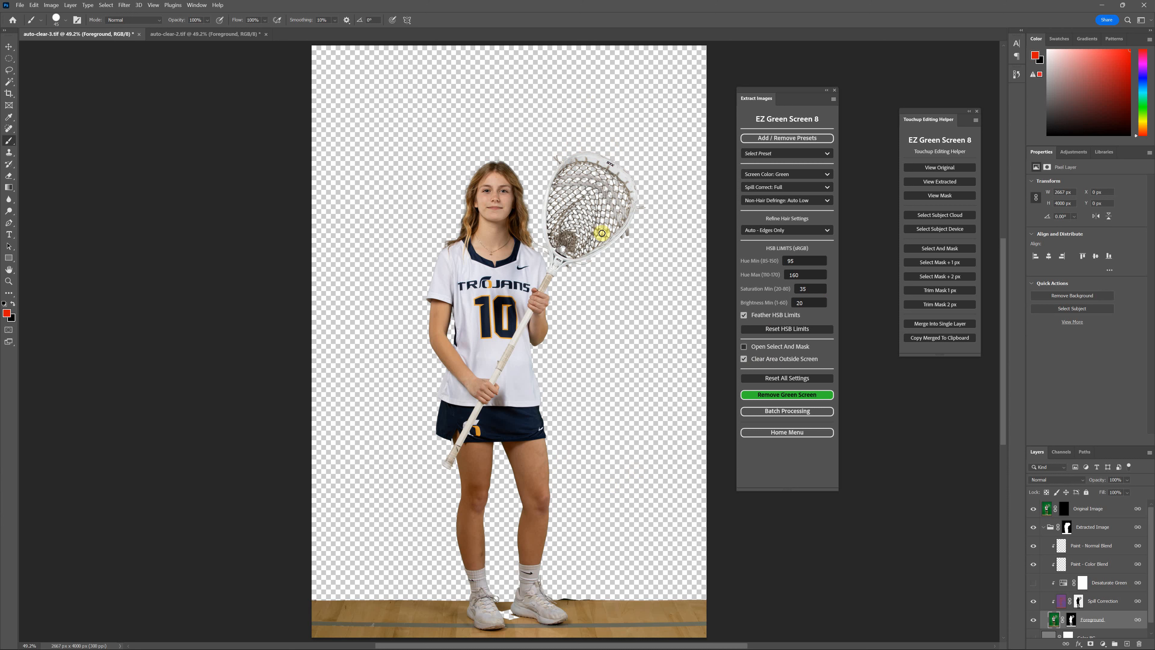
# Show the Foreground layer mask on its own in auto-clear-2.tif and in auto-clear-3.tif
pyautogui.click(154, 35)
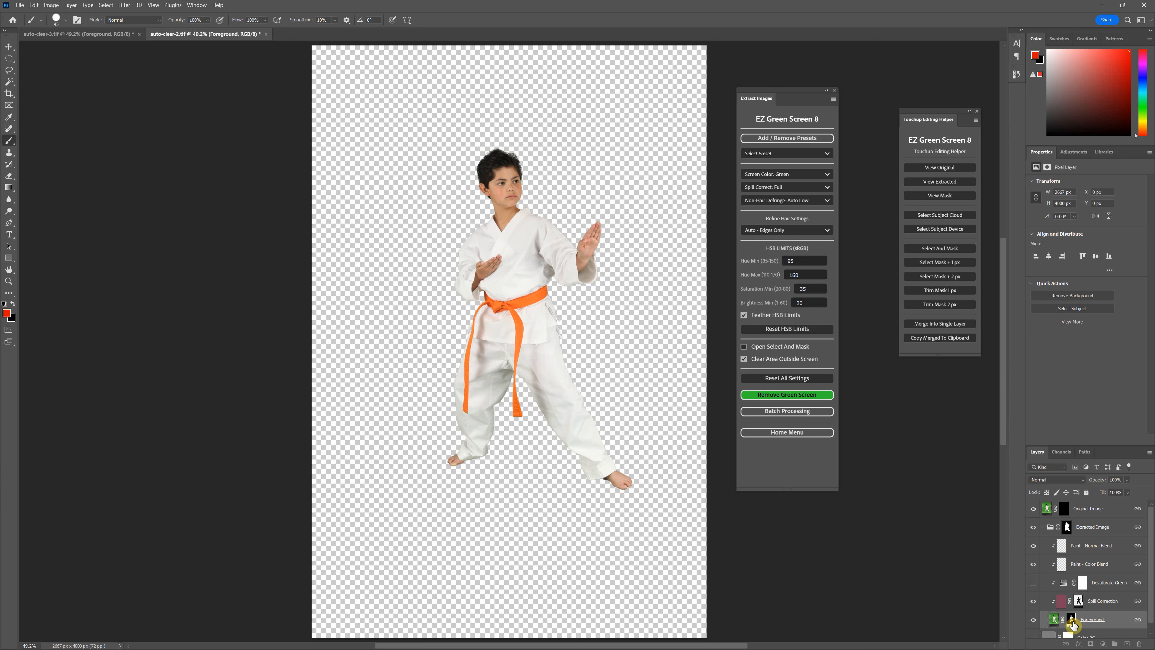
pyautogui.keyDown('alt'); pyautogui.click(1072, 621); pyautogui.keyUp('alt')
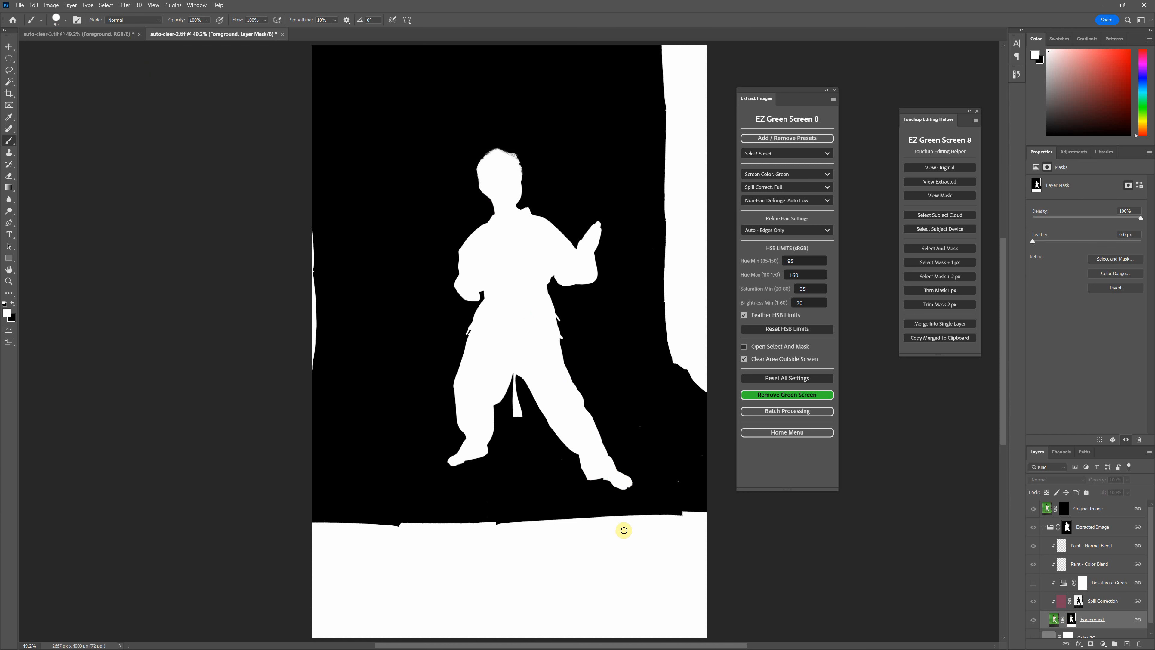
pyautogui.click(64, 37)
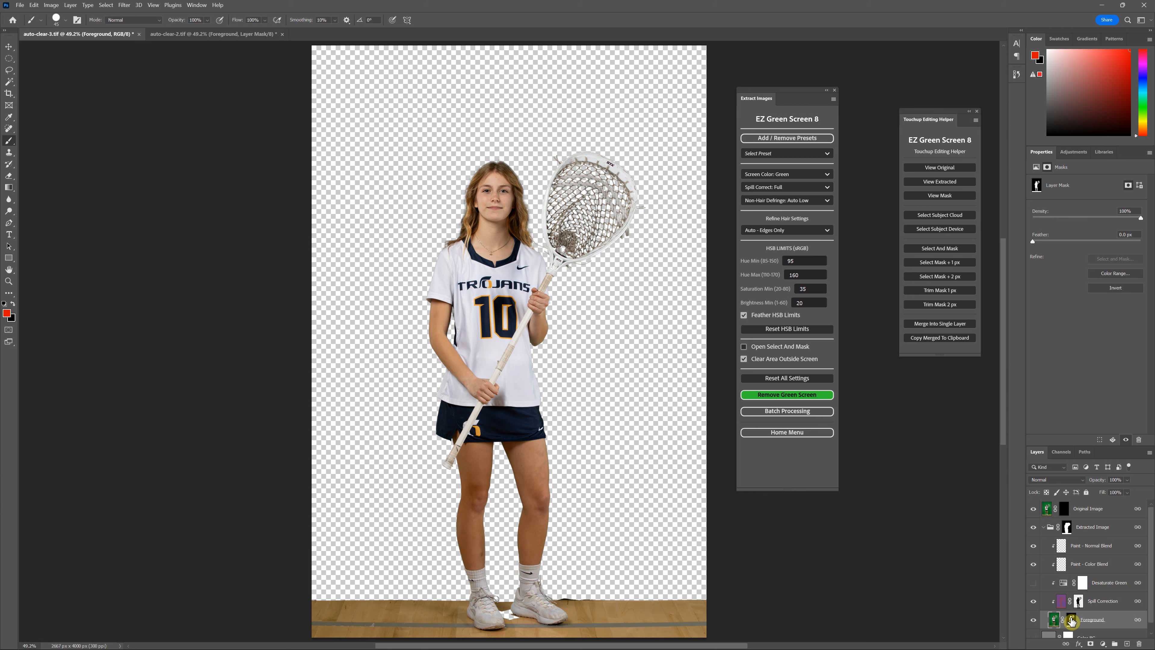
pyautogui.keyDown('alt'); pyautogui.click(1070, 623); pyautogui.keyUp('alt')
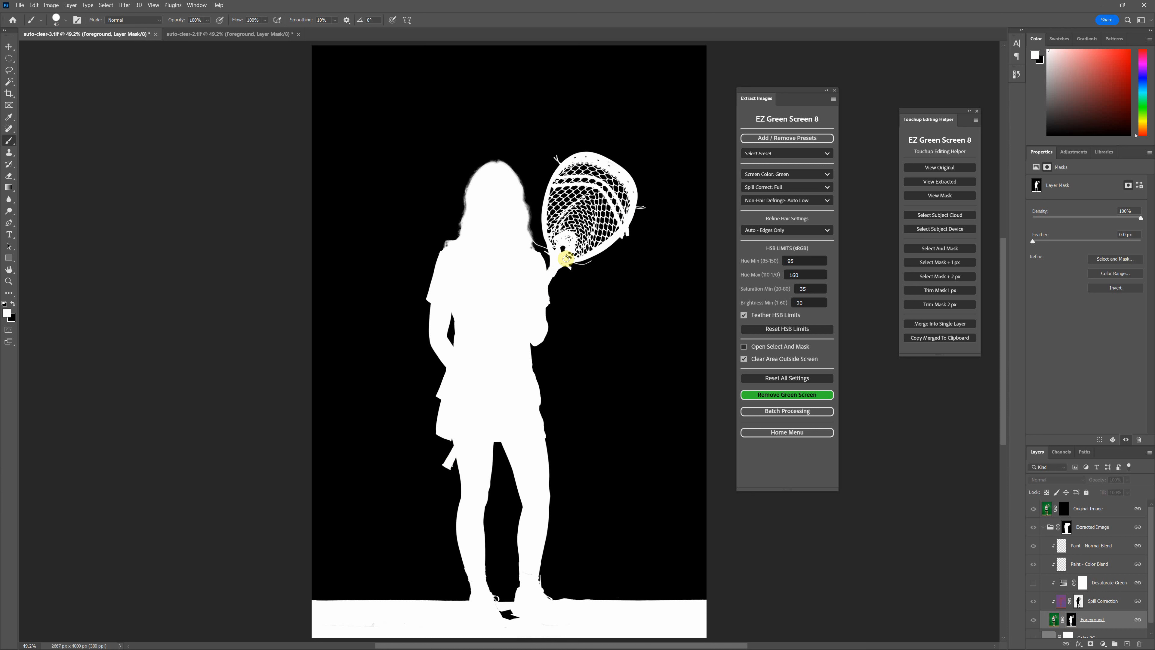
# Examine the Foreground mask of auto-clear-3.tif from the lacrosse stick down to the feet and floor area
pyautogui.scroll(-3, 609, 460)
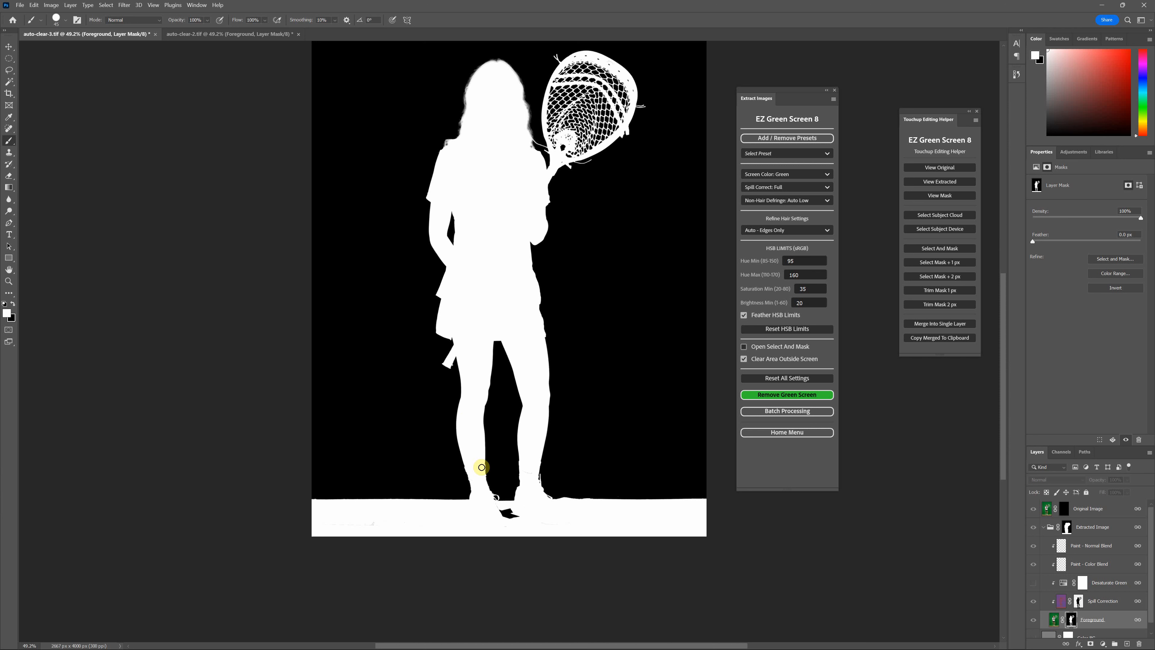
pyautogui.scroll(4, 469, 501)
pyautogui.scroll(-5, 465, 503)
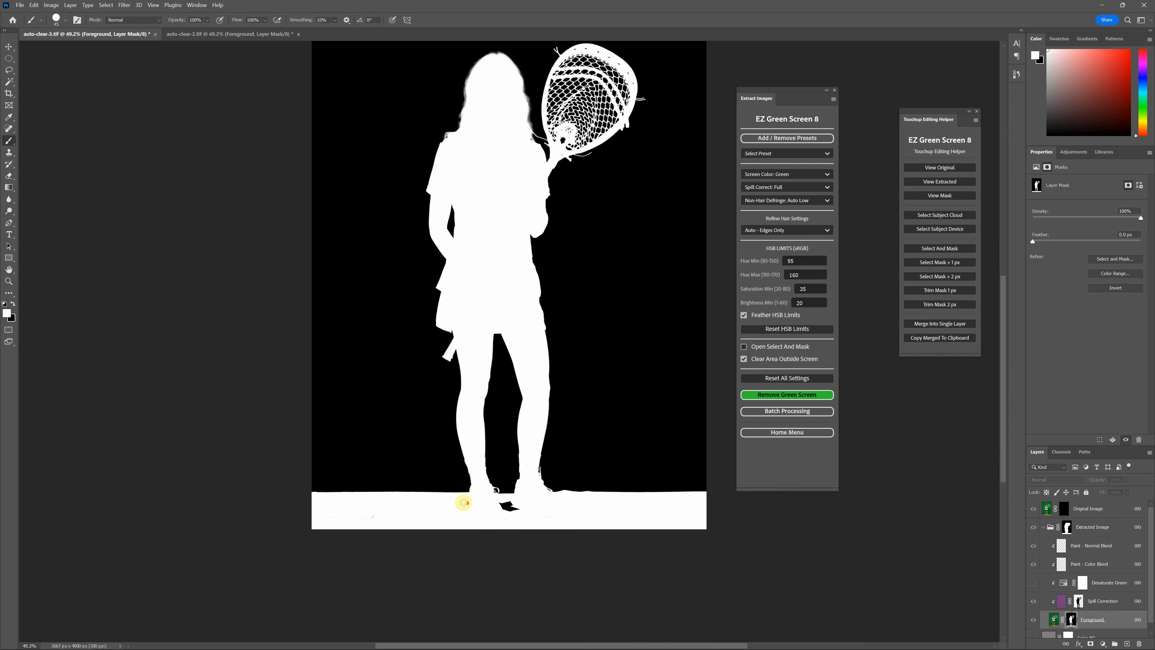
pyautogui.scroll(3, 462, 504)
pyautogui.scroll(-3, 461, 504)
pyautogui.scroll(2, 459, 503)
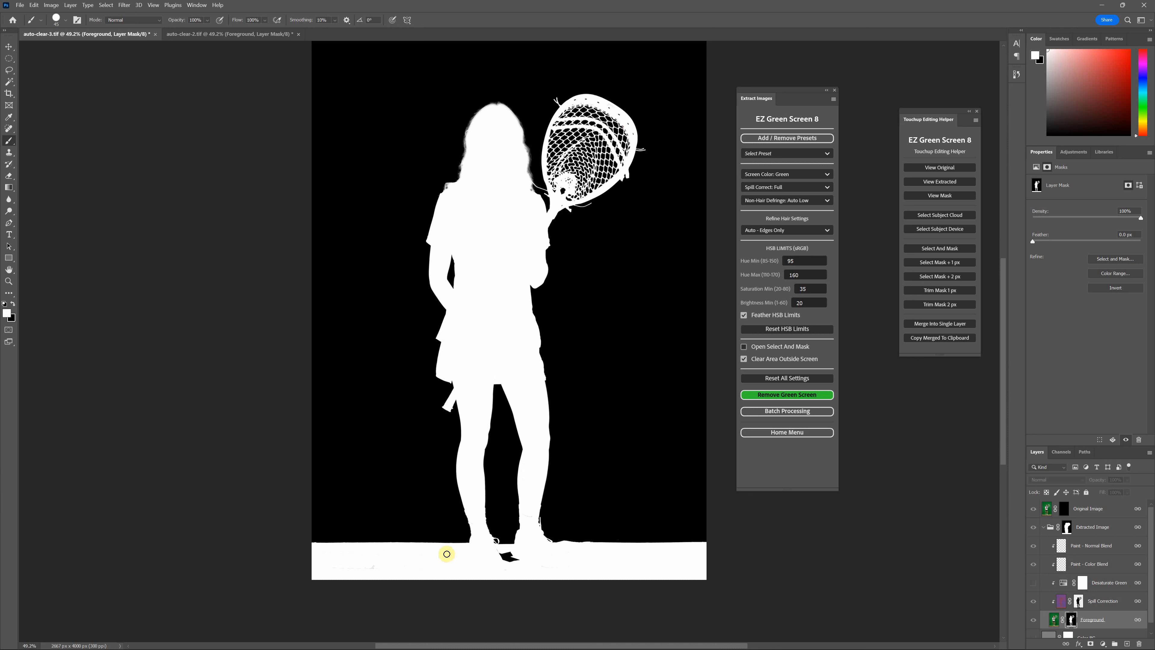
pyautogui.scroll(2, 462, 549)
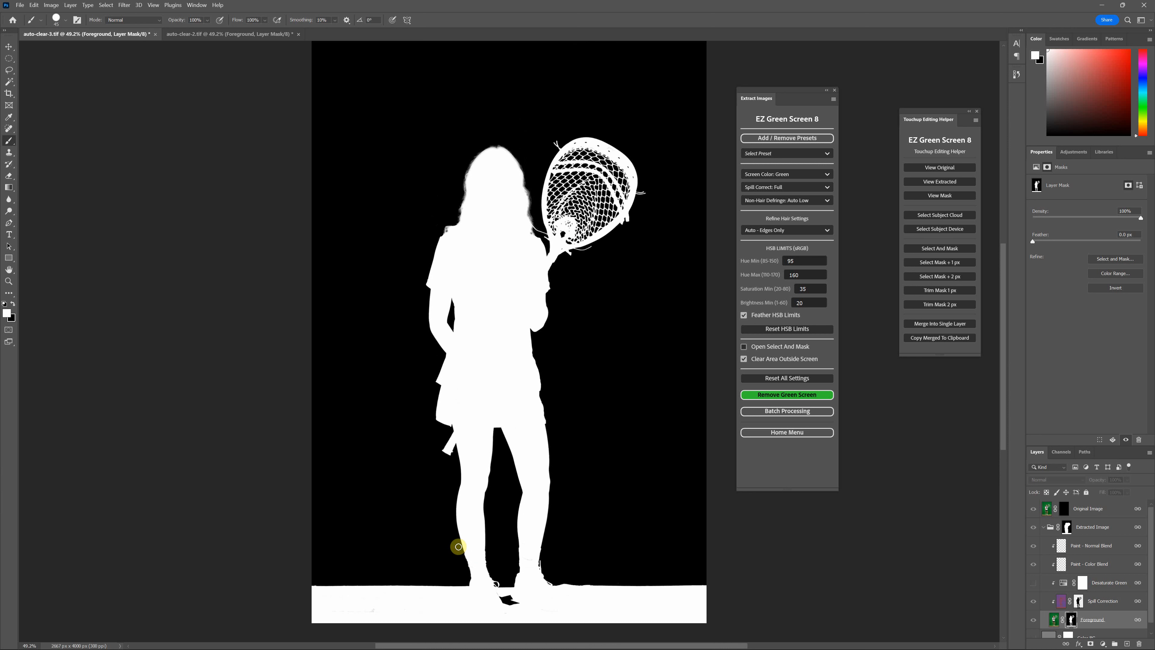
pyautogui.scroll(1, 459, 548)
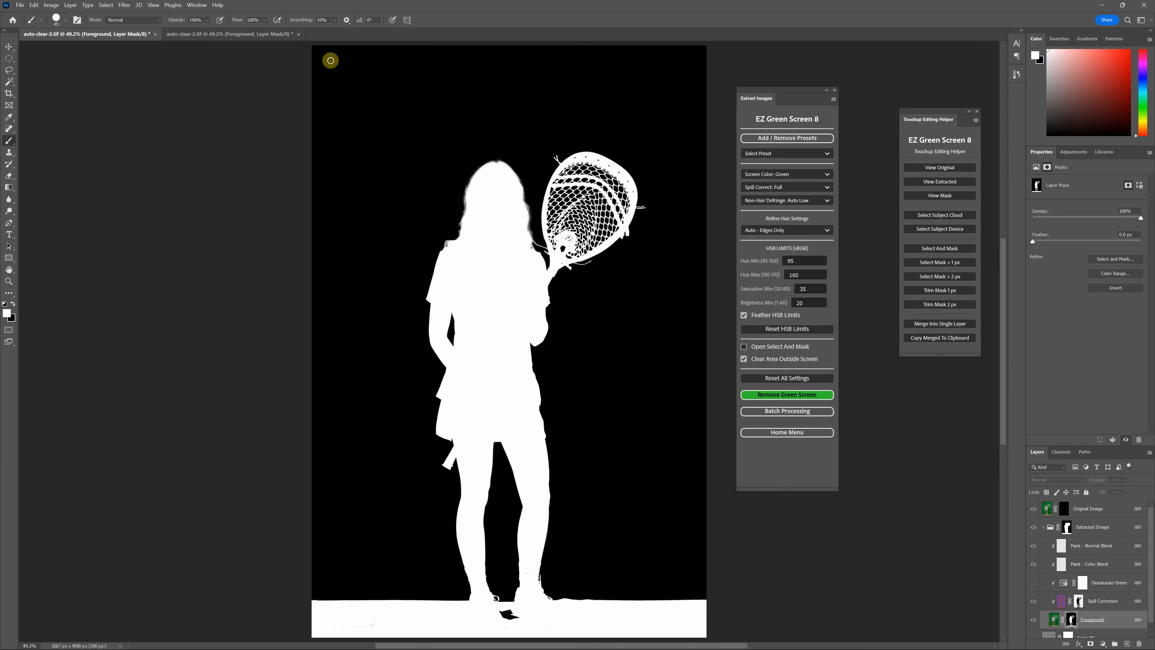
# Revert auto-clear-2.tif to its originally opened state
pyautogui.click(248, 36)
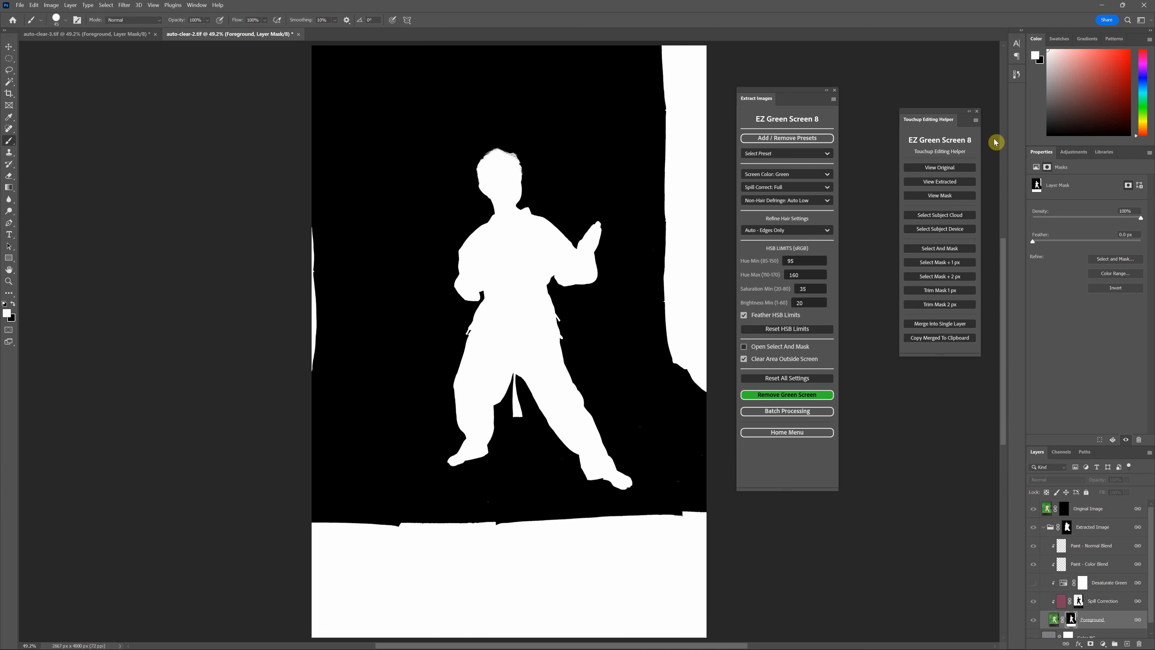
pyautogui.click(1017, 75)
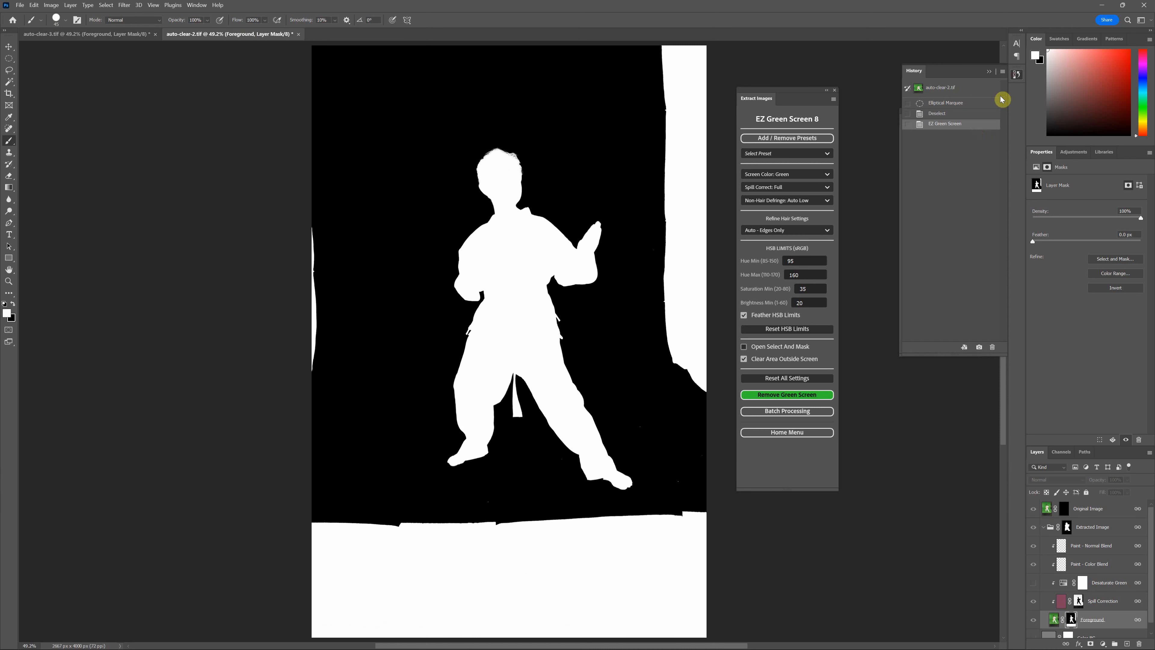
pyautogui.click(964, 95)
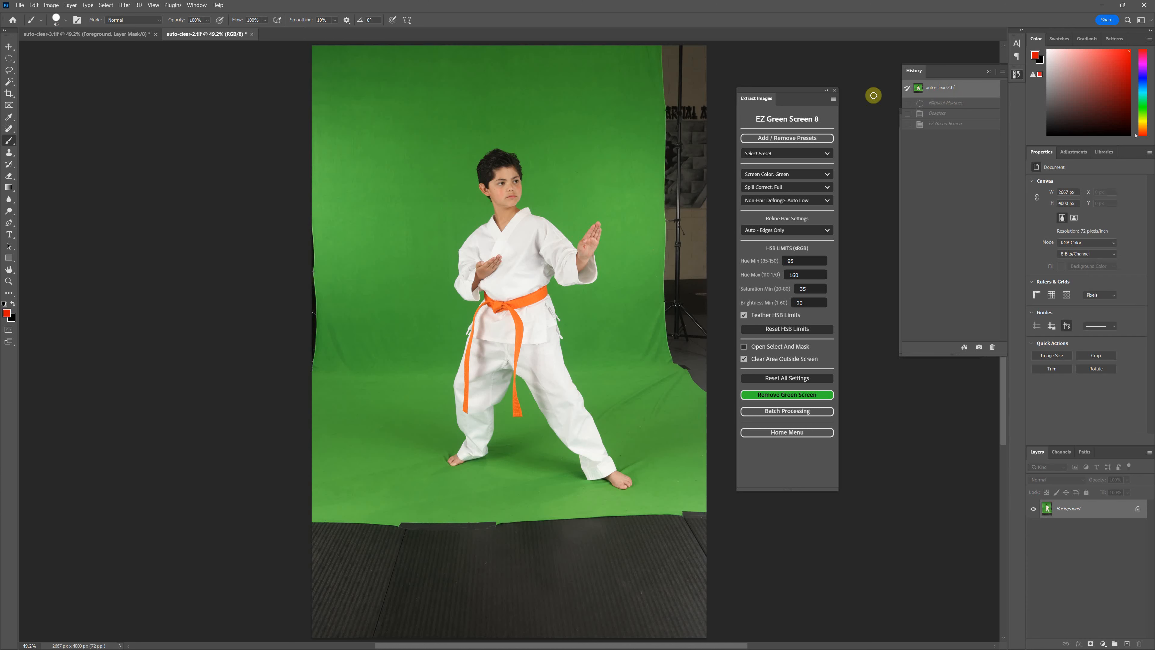
# Draw a small circular selection on the green backdrop above the boy's raised hand and fill it with white
pyautogui.click(9, 59)
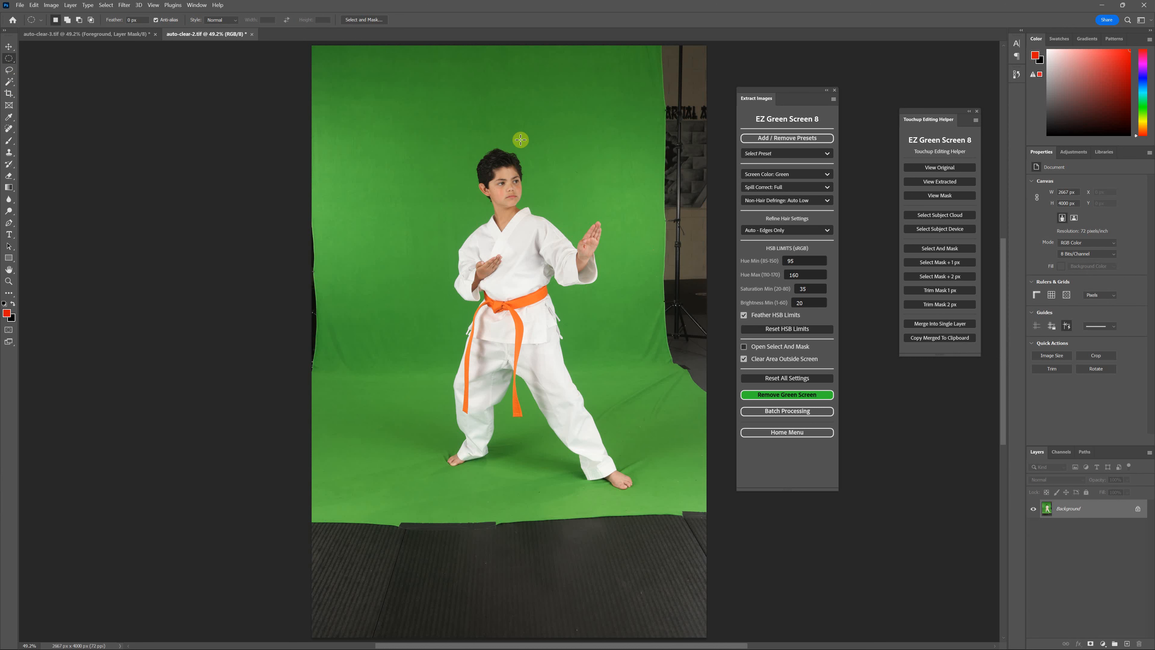
pyautogui.moveTo(603, 117); pyautogui.dragTo(636, 147)
pyautogui.click(34, 5)
pyautogui.click(91, 137)
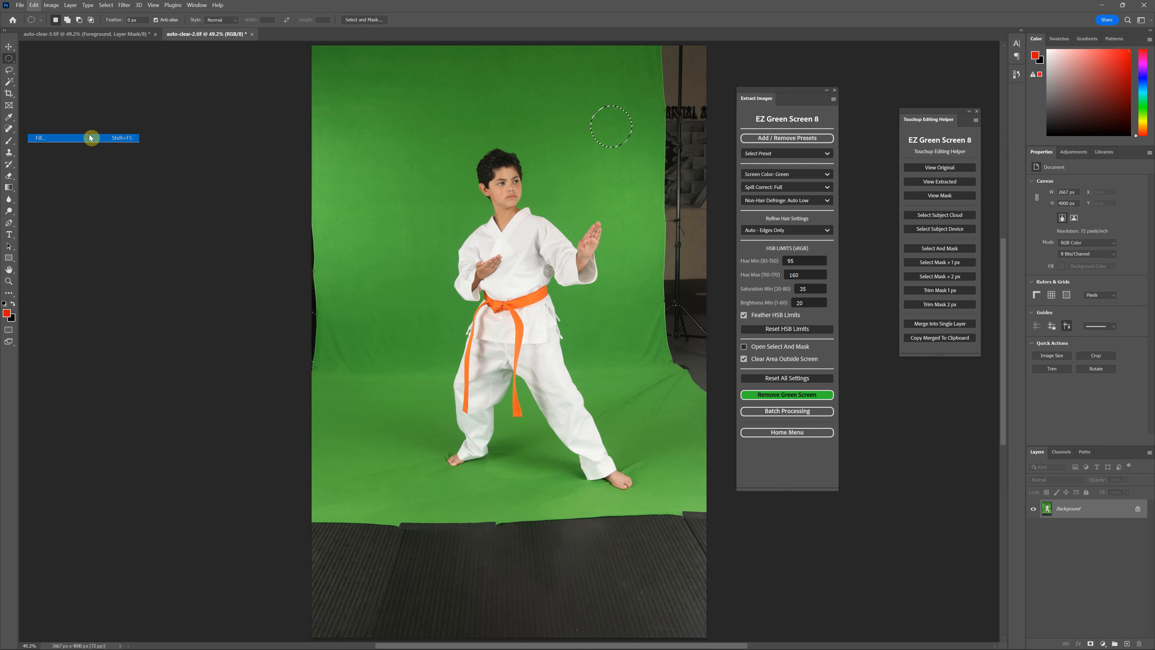
pyautogui.click(633, 182)
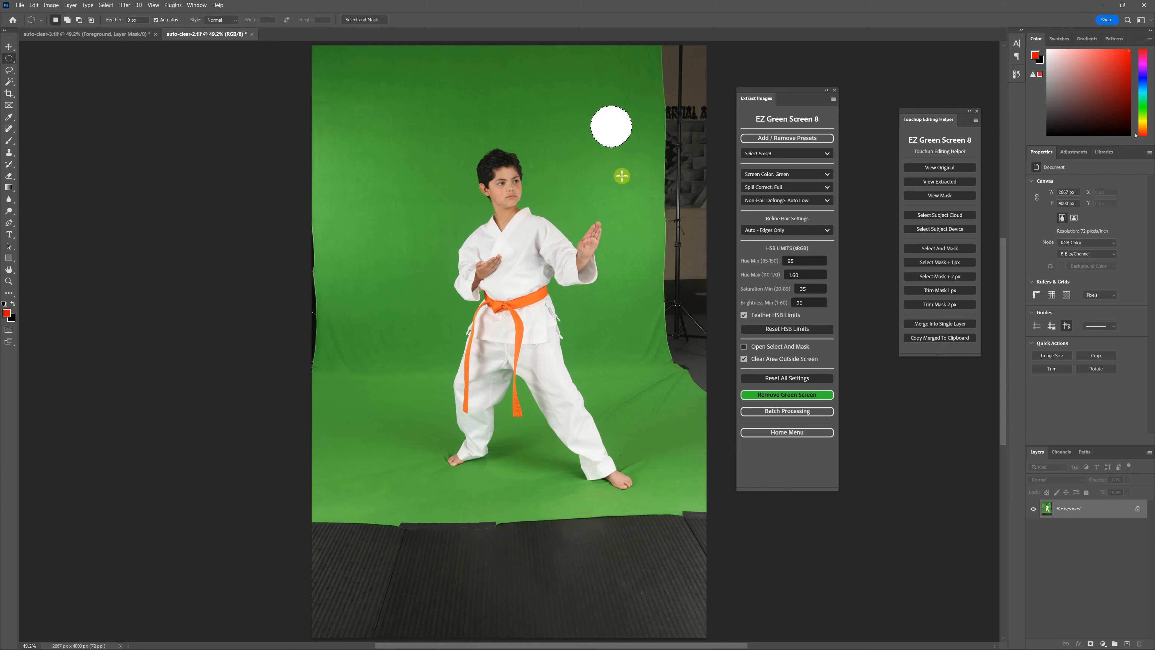
# Paint two curved red stripes on the white circle with the Brush to make a ball, and deselect it
pyautogui.click(9, 140)
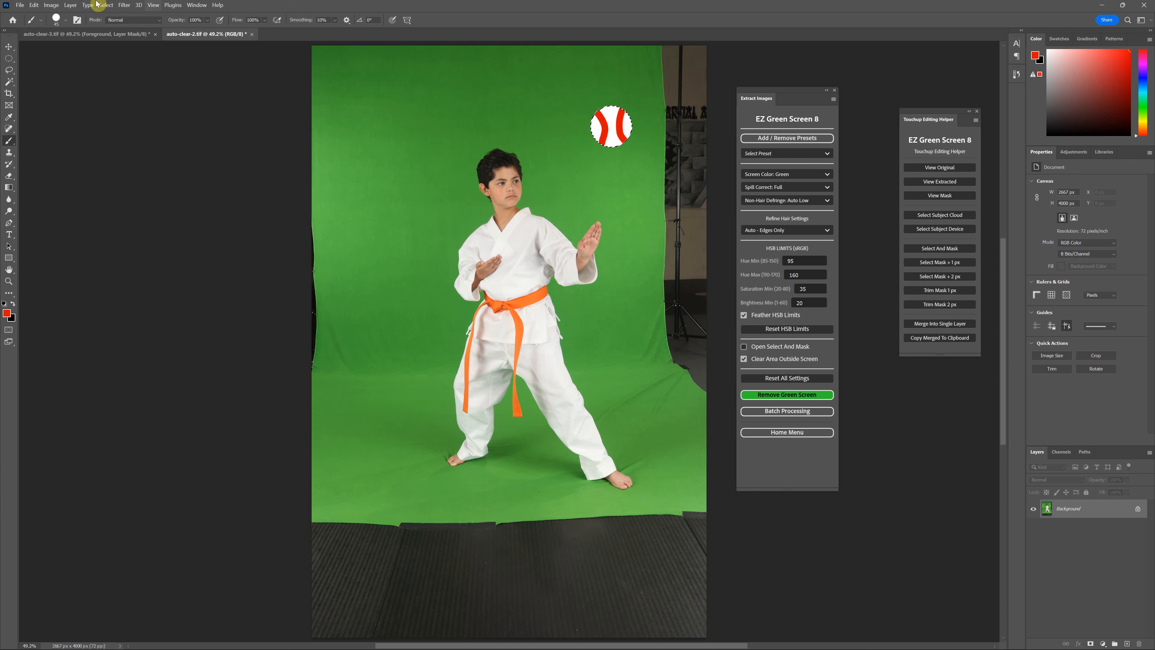
pyautogui.click(106, 6)
pyautogui.click(119, 25)
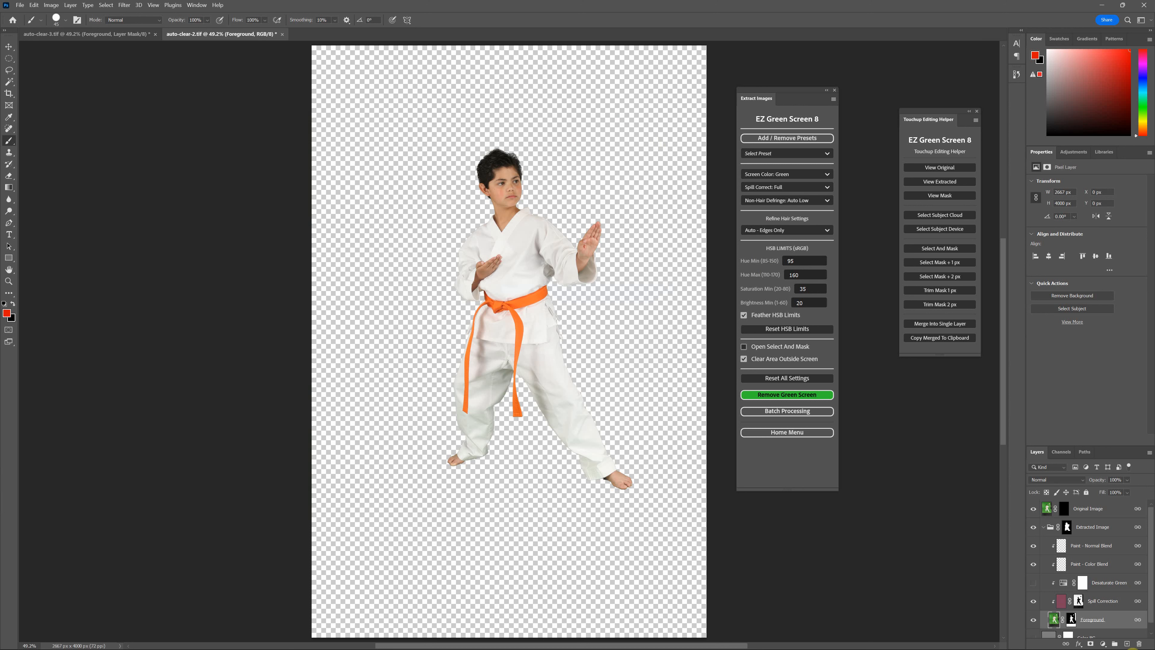
# View the Foreground layer mask and the Extracted Image group mask on their own, and return to the normal image view
pyautogui.keyDown('alt'); pyautogui.click(1072, 621); pyautogui.keyUp('alt')
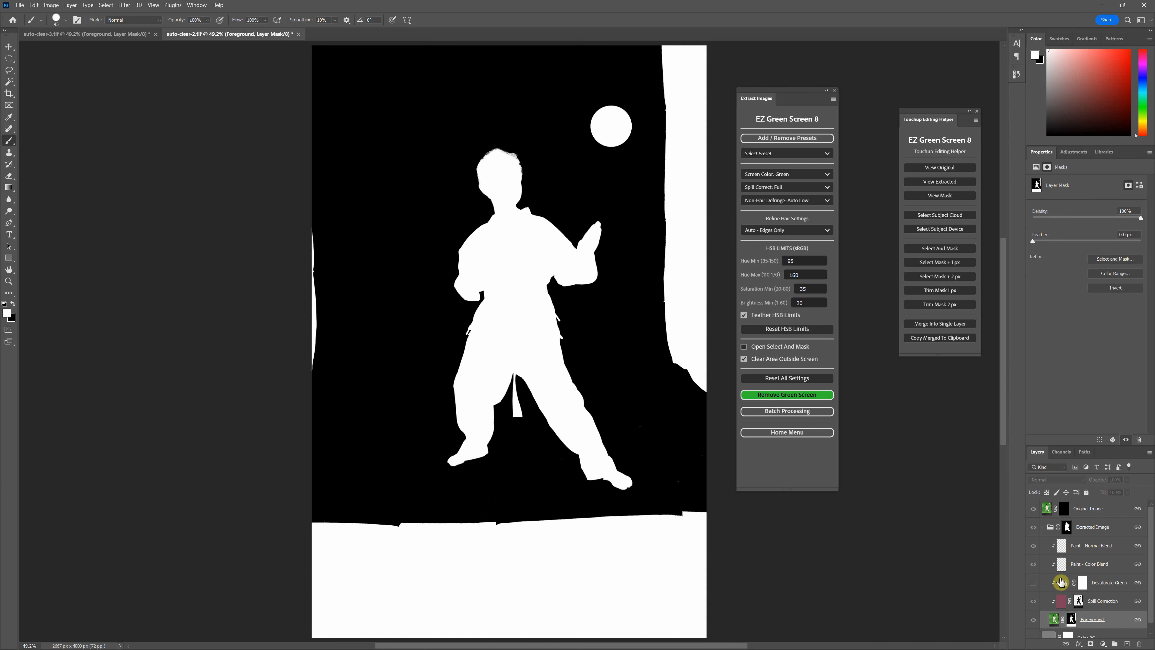
pyautogui.click(1096, 533)
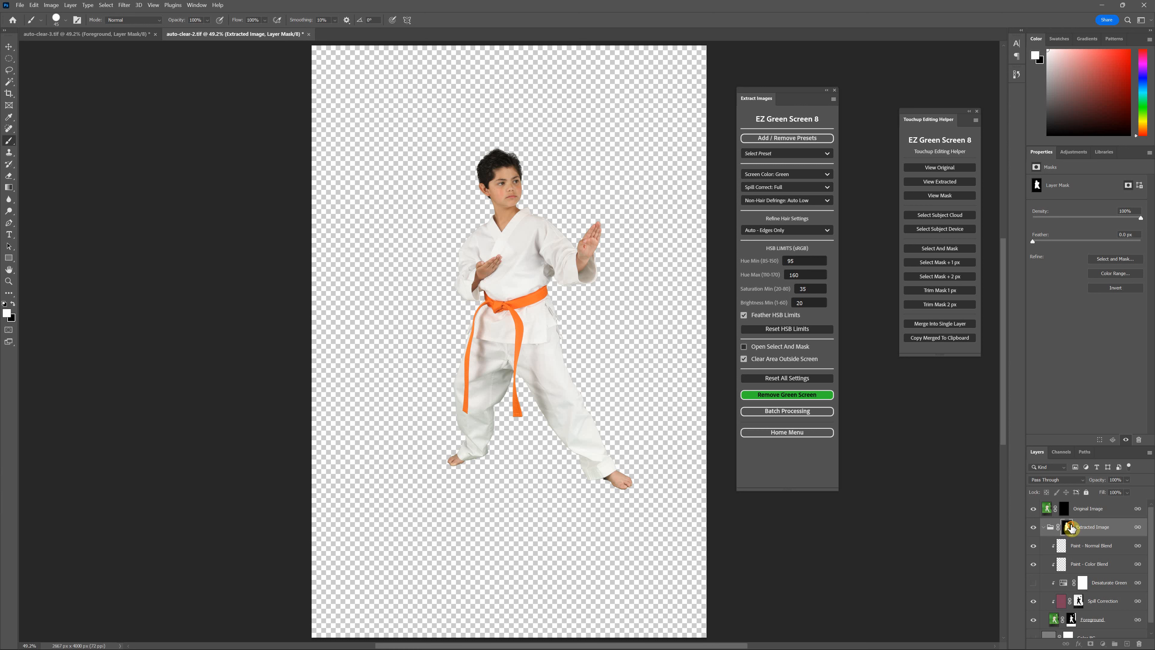
pyautogui.keyDown('alt'); pyautogui.click(1071, 528); pyautogui.keyUp('alt')
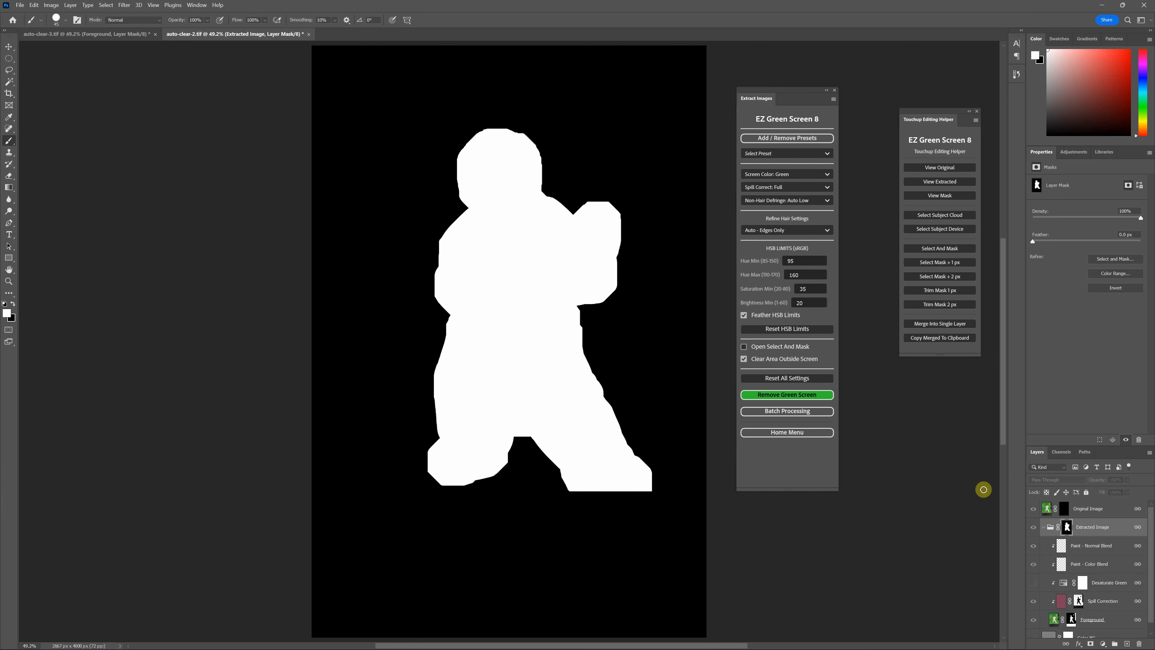
pyautogui.keyDown('alt'); pyautogui.click(1072, 531); pyautogui.keyUp('alt')
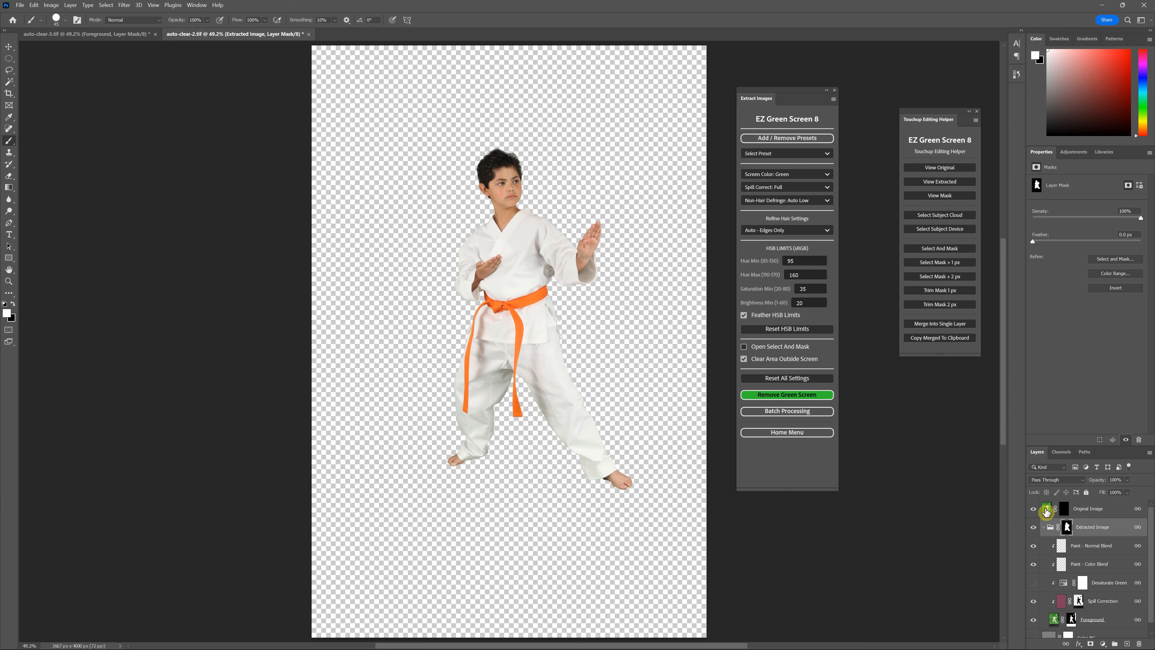
# Load the Extracted Image group mask as a selection and target that mask for editing
pyautogui.moveTo(1046, 509); pyautogui.dragTo(1066, 526)
pyautogui.click(1049, 512)
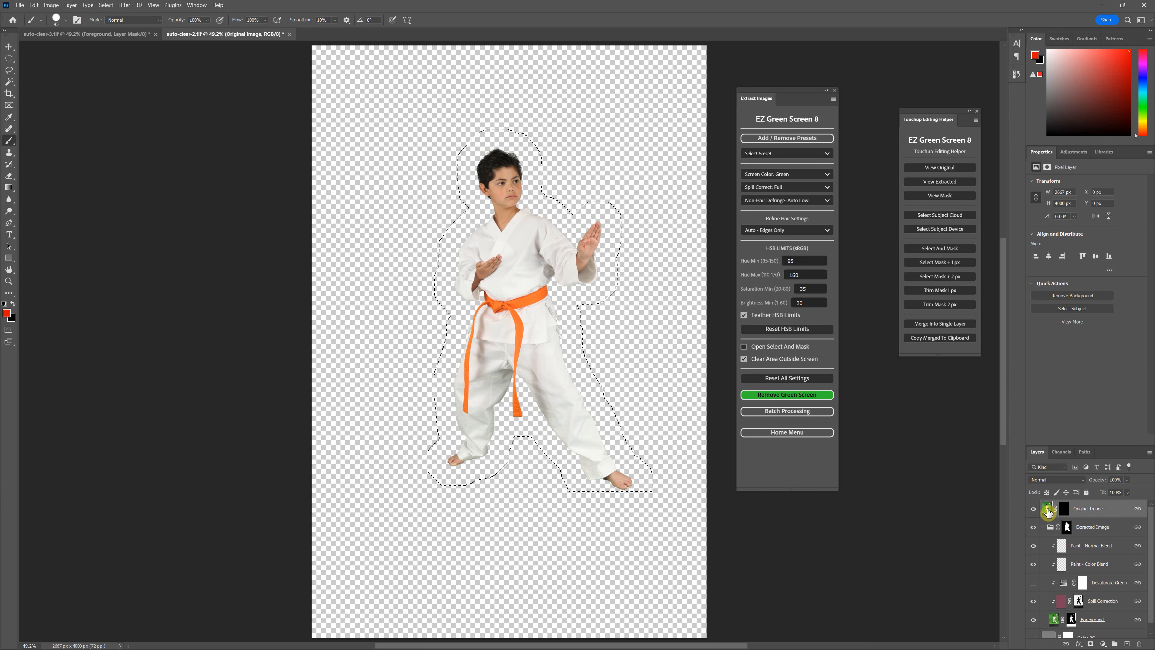
pyautogui.click(1067, 527)
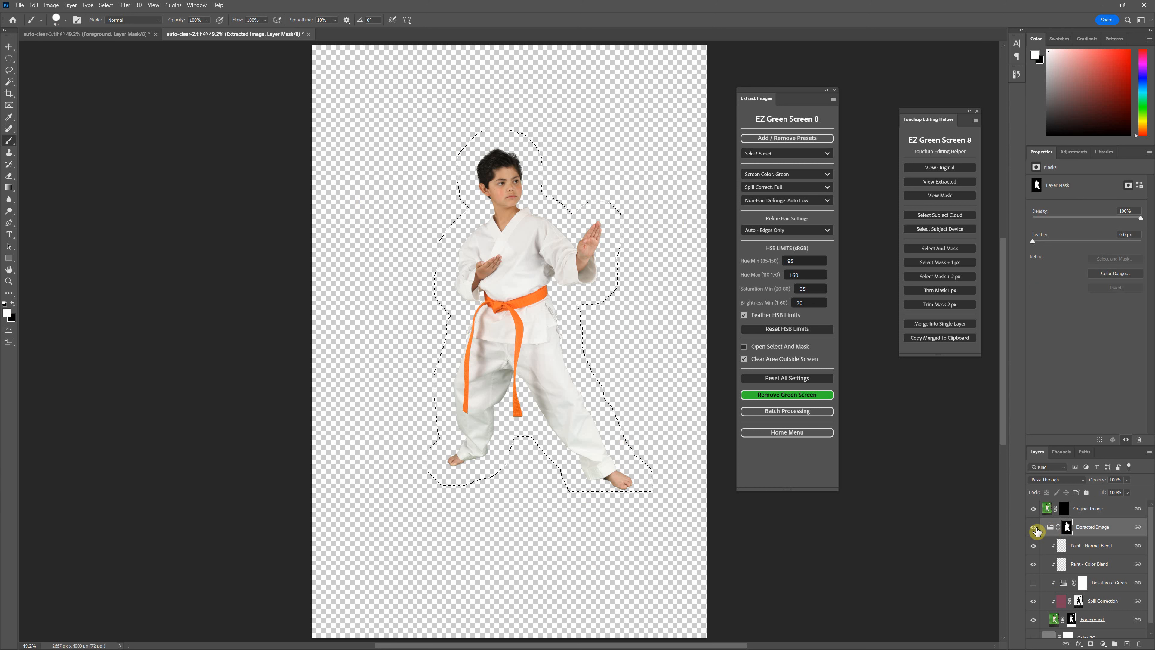
pyautogui.click(1051, 527)
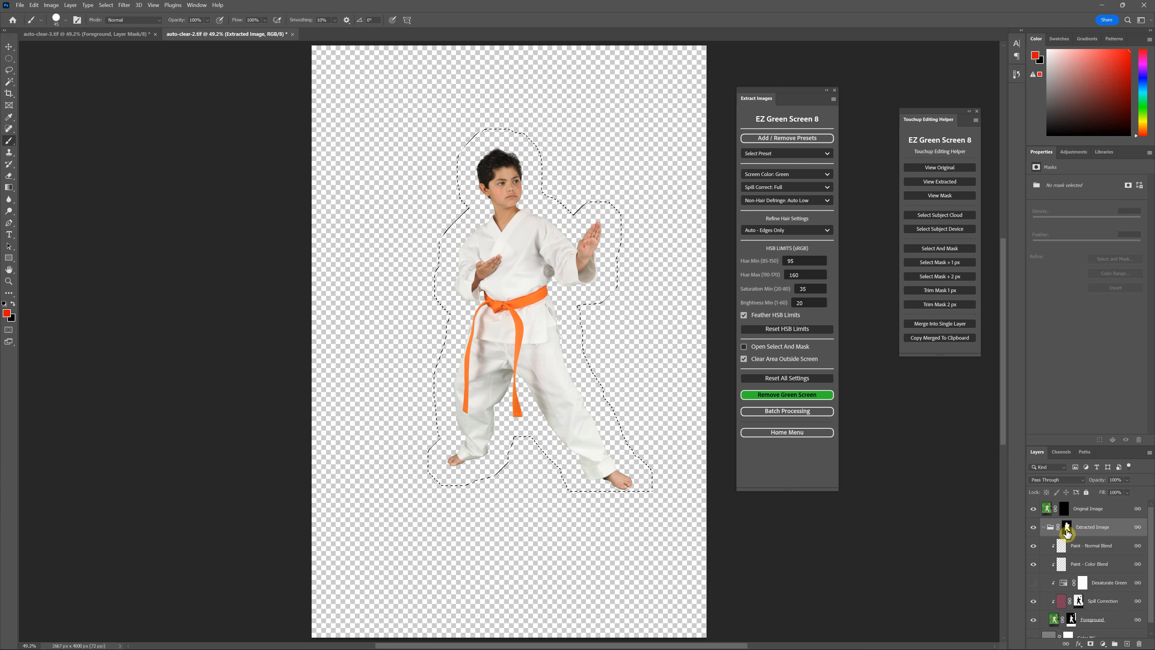
pyautogui.click(1067, 527)
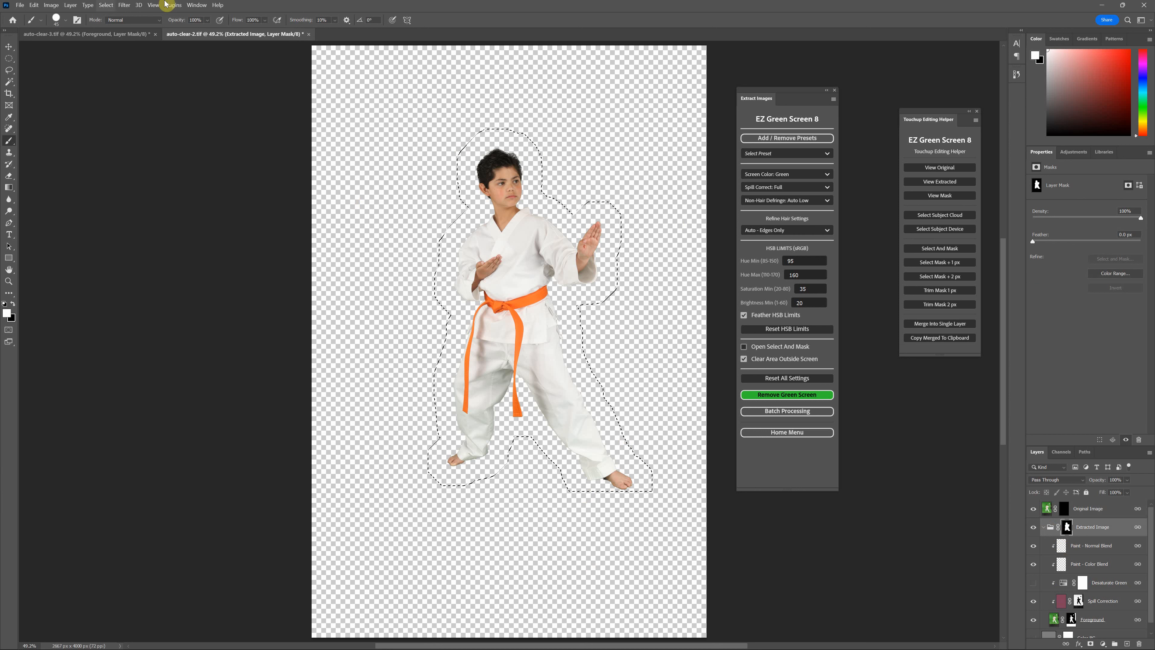
# Select the whole canvas, enlarge the brush and paint white on the Extracted Image group mask over the ball to reveal it
pyautogui.click(105, 5)
pyautogui.click(119, 15)
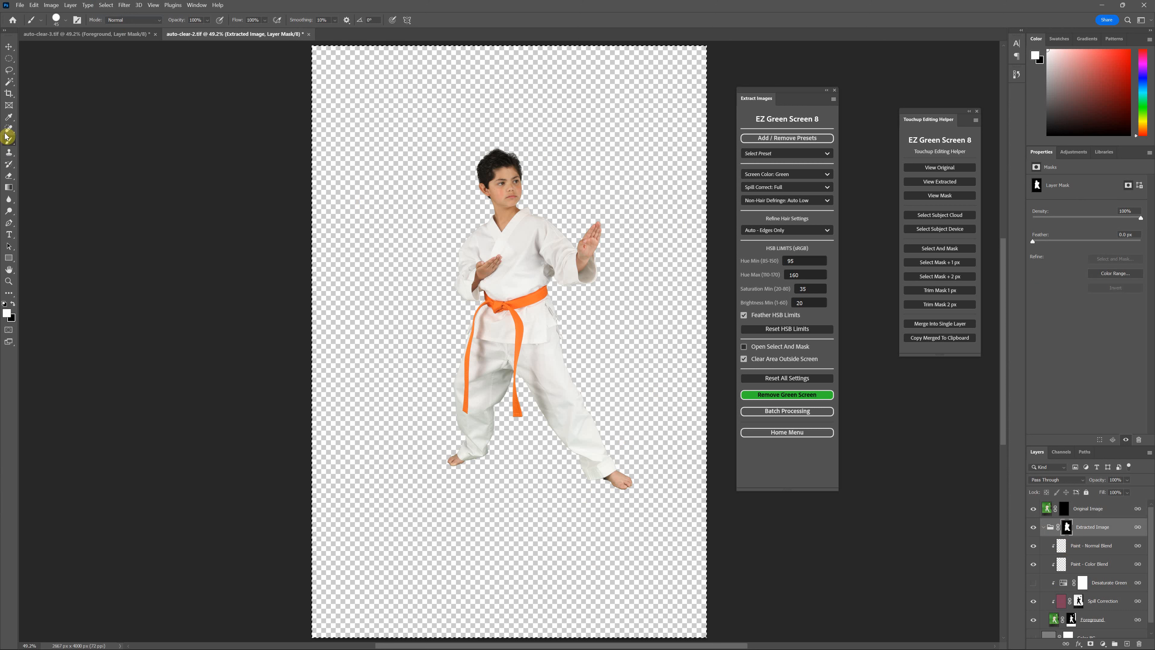
pyautogui.click(13, 305)
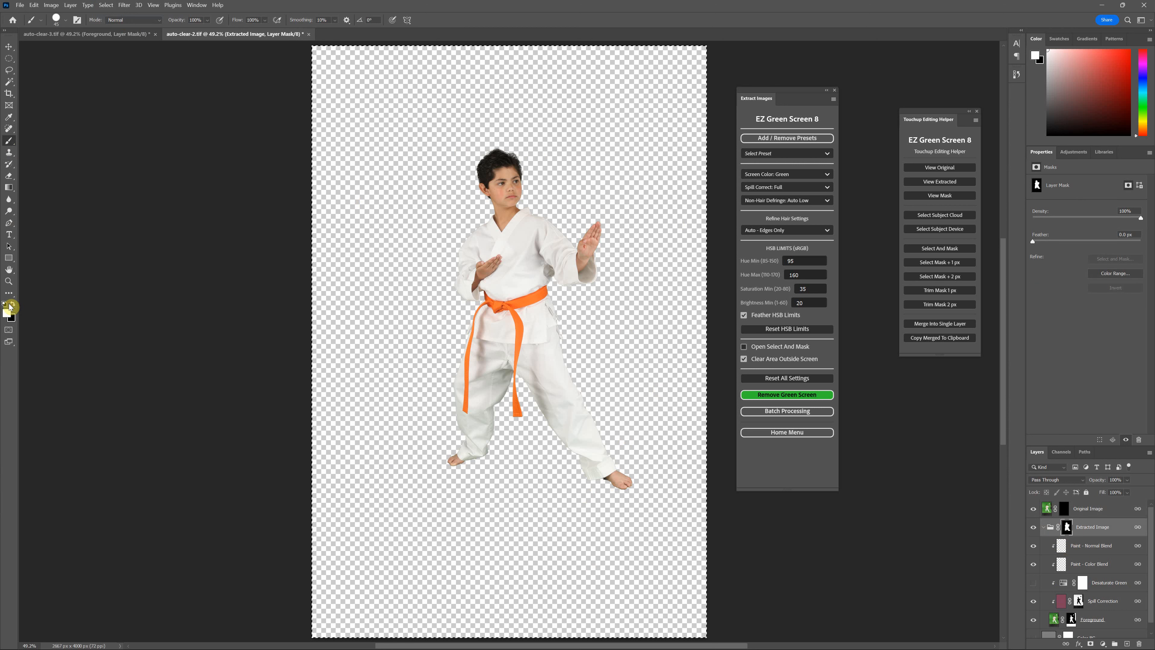
pyautogui.press(']')
pyautogui.press(']')
pyautogui.press(']')
pyautogui.press(']')
pyautogui.press(']')
pyautogui.press(']')
pyautogui.press(']')
pyautogui.press(']')
pyautogui.press(']')
pyautogui.press(']')
pyautogui.press(']')
pyautogui.press(']')
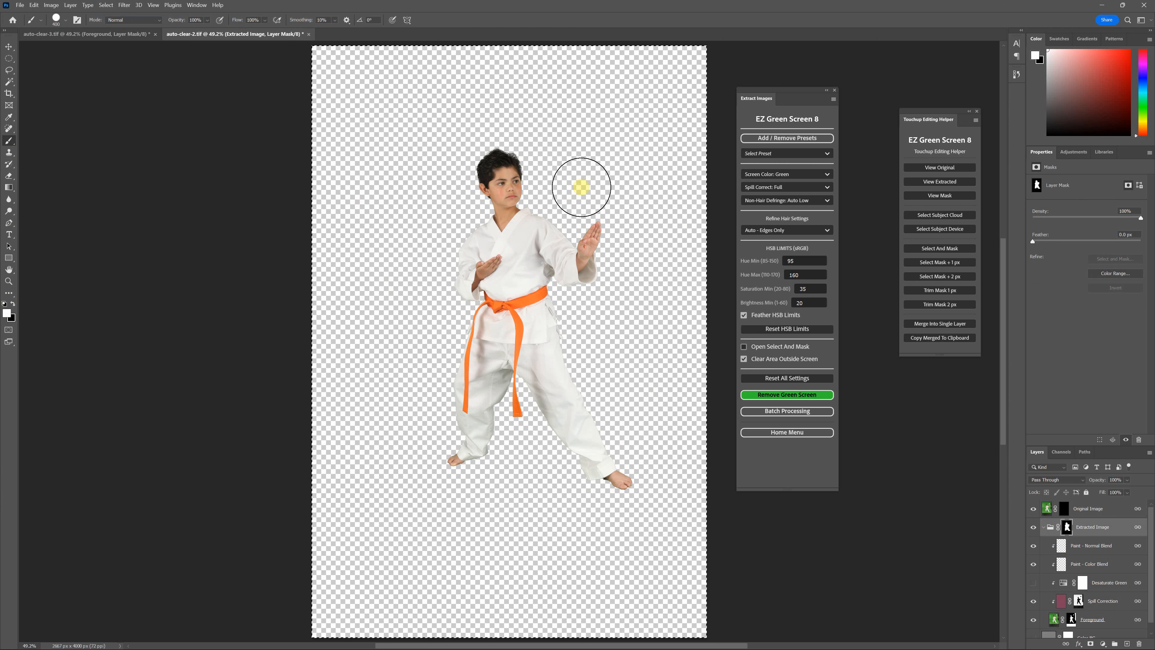
pyautogui.moveTo(586, 185)
pyautogui.mouseDown()
pyautogui.moveTo(601, 173)
pyautogui.moveTo(593, 122)
pyautogui.moveTo(612, 135)
pyautogui.moveTo(570, 129)
pyautogui.moveTo(676, 121)
pyautogui.moveTo(787, 162)
pyautogui.moveTo(657, 188)
pyautogui.moveTo(670, 194)
pyautogui.moveTo(601, 160)
pyautogui.moveTo(611, 121)
pyautogui.moveTo(590, 134)
pyautogui.mouseUp()
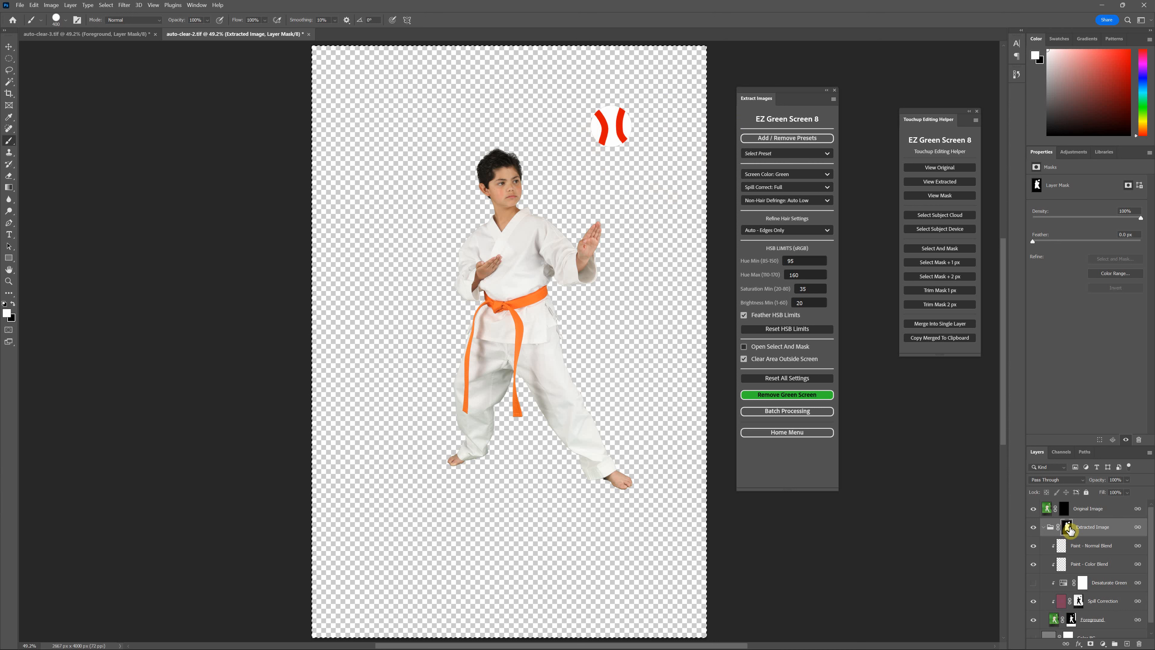
# View the Extracted Image group mask and the Foreground layer mask on their own, returning to the normal image view after each
pyautogui.keyDown('alt'); pyautogui.click(1068, 530); pyautogui.keyUp('alt')
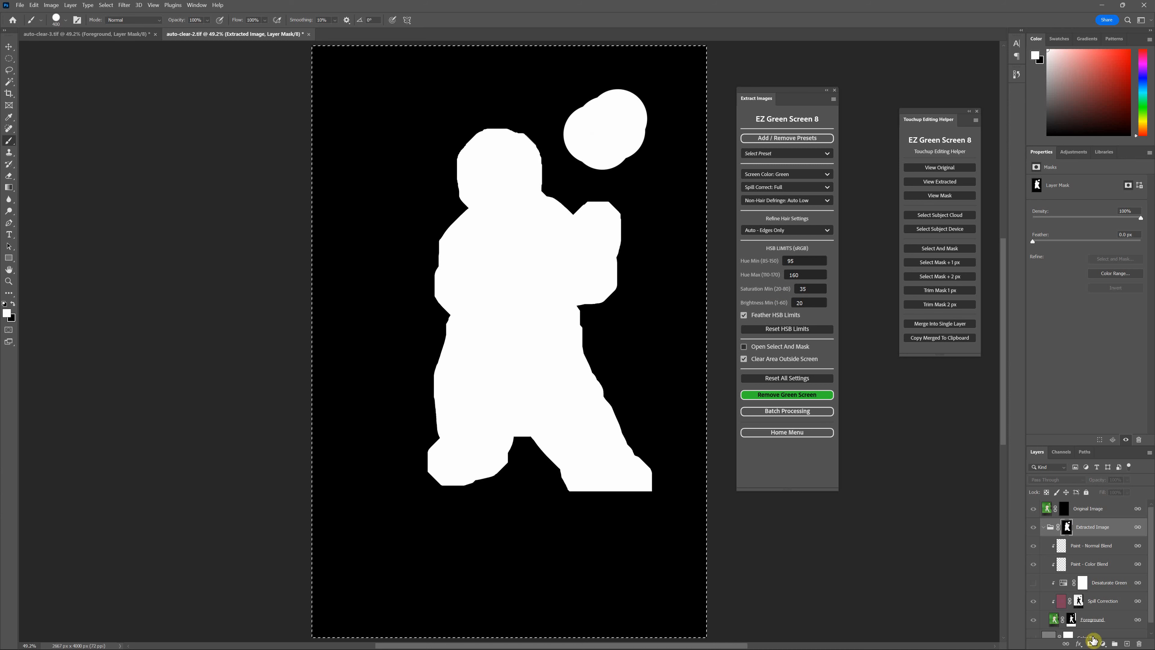
pyautogui.click(1087, 532)
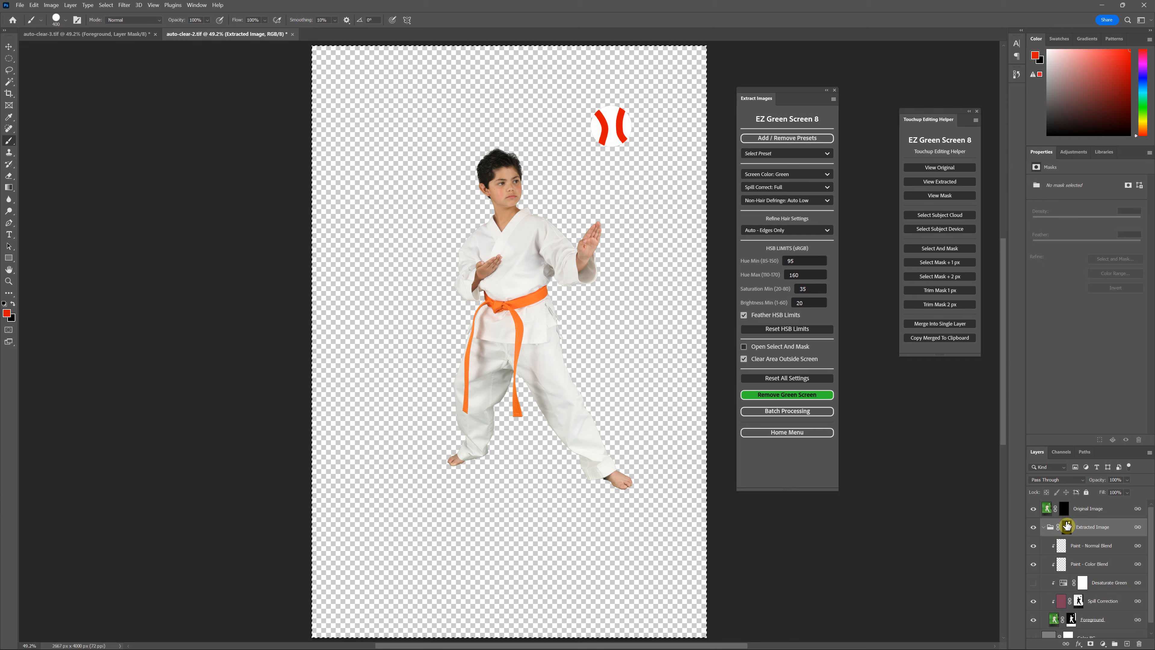
pyautogui.keyDown('alt'); pyautogui.click(1072, 620); pyautogui.keyUp('alt')
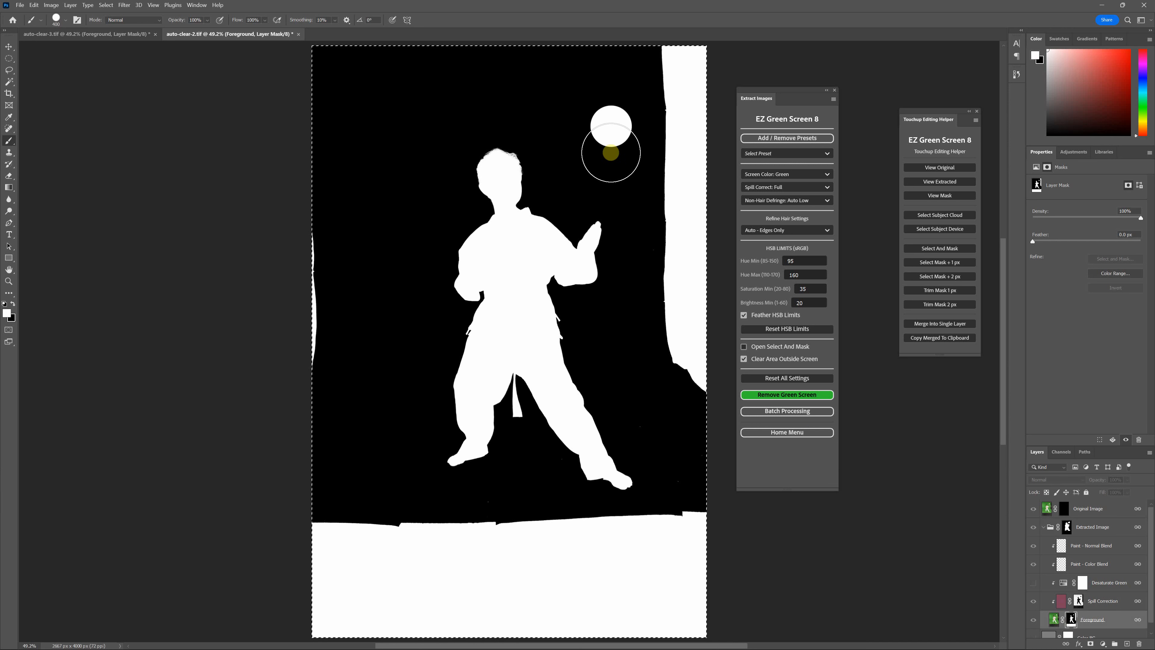
pyautogui.click(1053, 620)
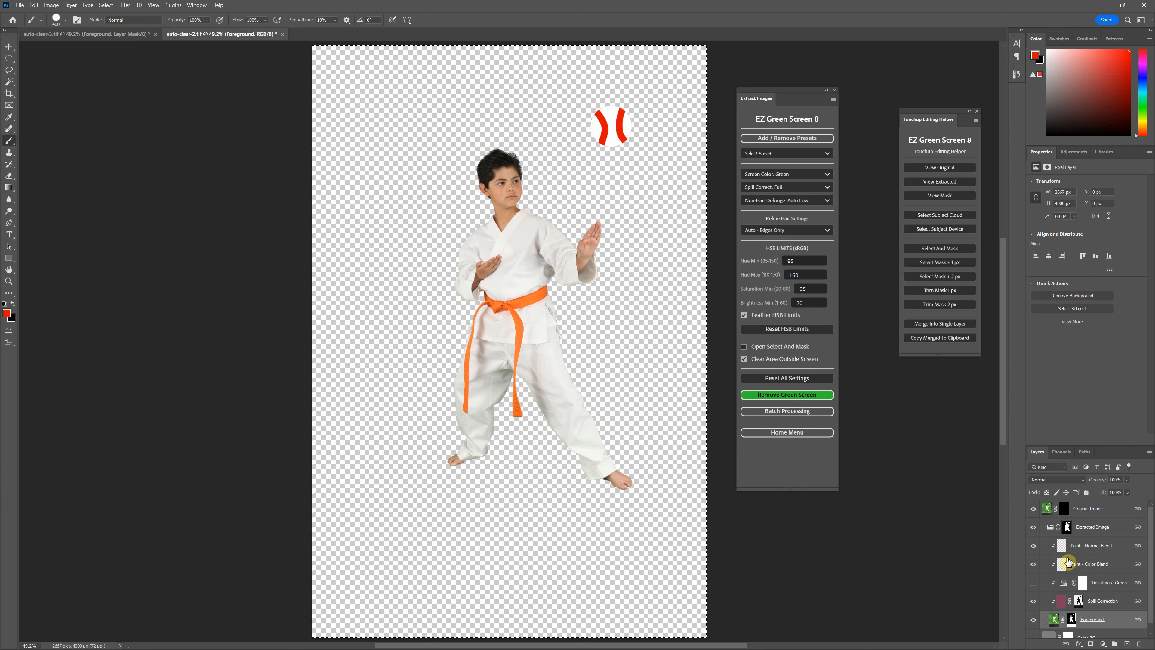
pyautogui.click(1032, 526)
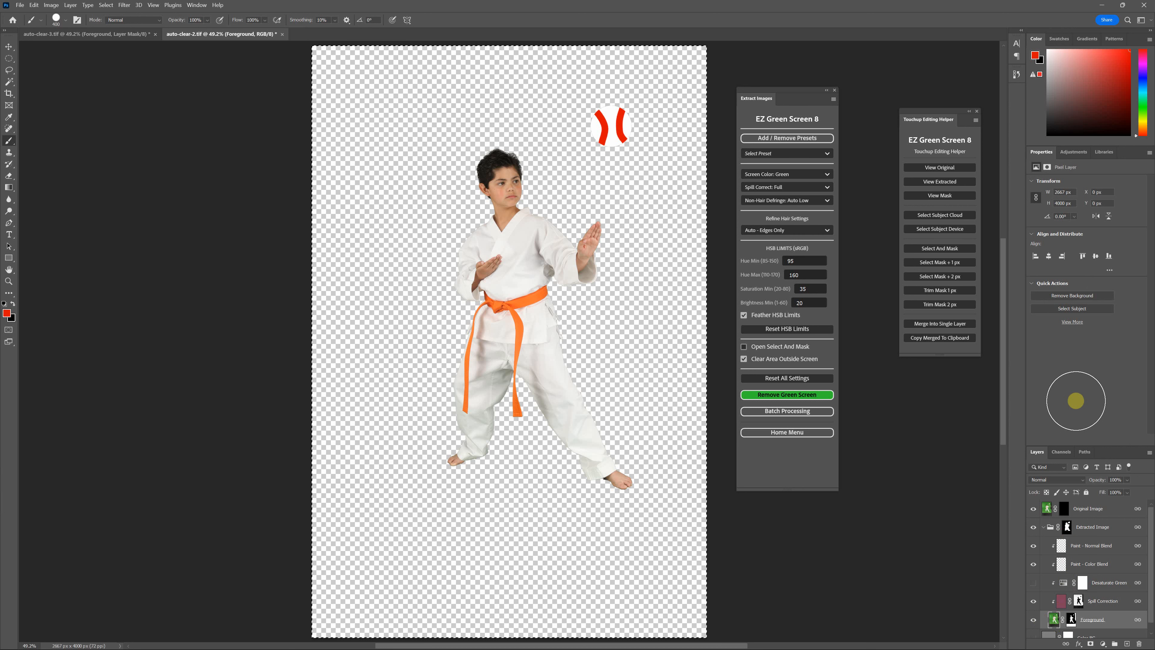
# Revert auto-clear-2.tif to its opening state in the history
pyautogui.click(1017, 74)
pyautogui.click(977, 89)
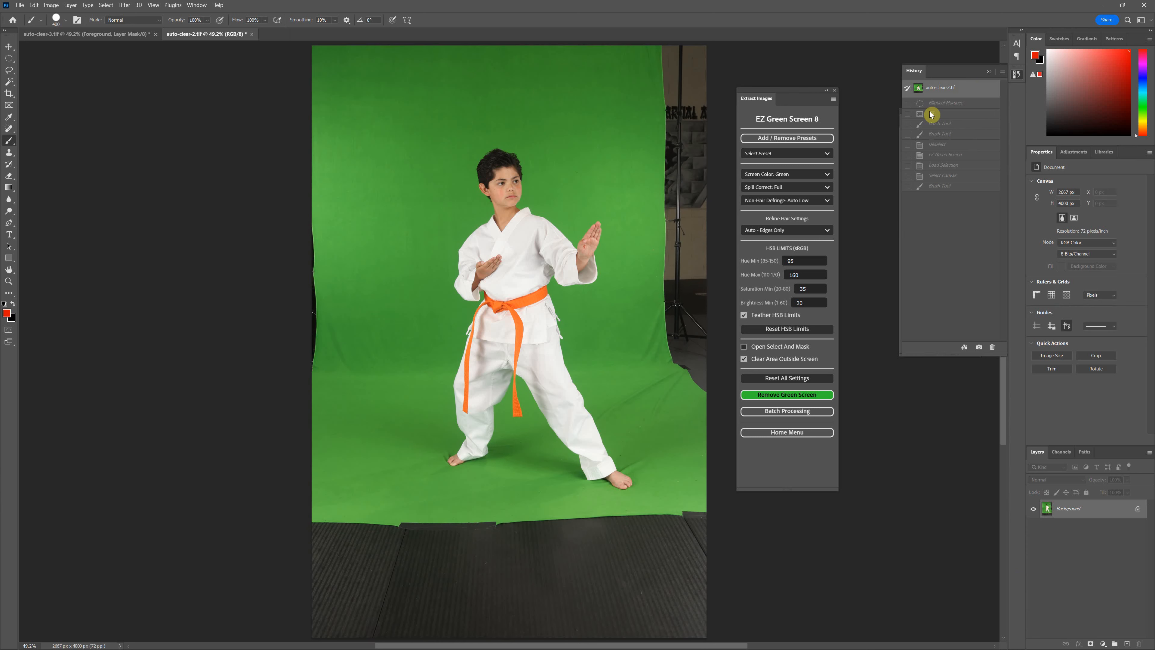
# Select the studio strip beside the green screen with a 315 × 2340 px rectangular marquee and move it inward, closer to the boy's hand
pyautogui.scroll(2, 917, 380)
pyautogui.scroll(-3, 916, 381)
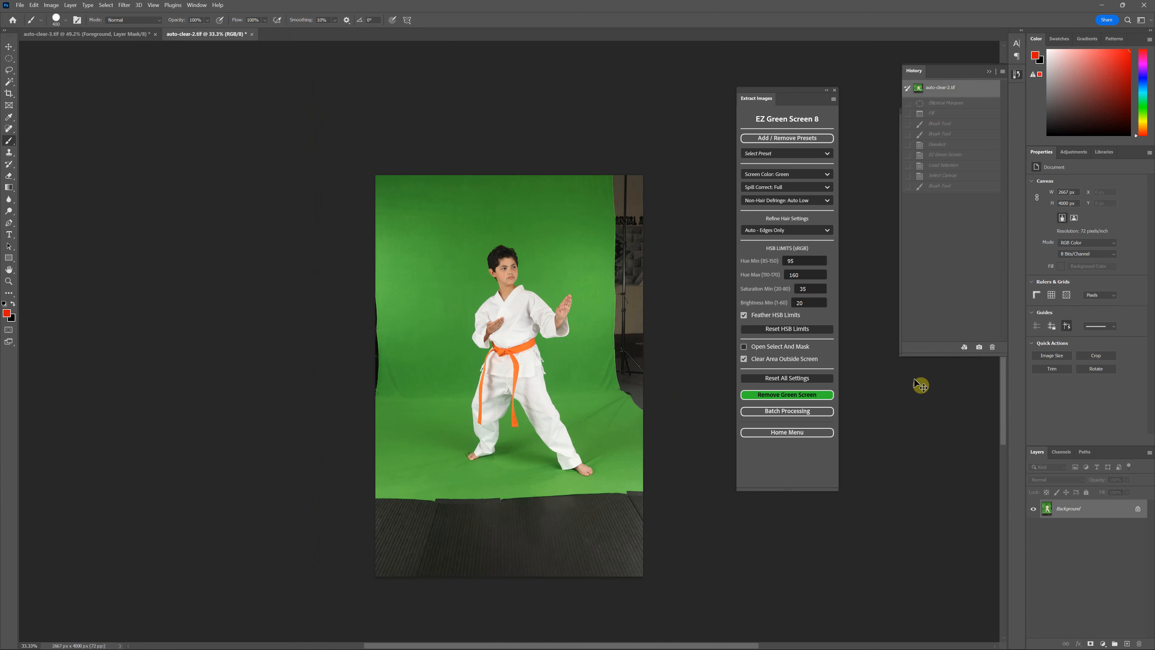
pyautogui.moveTo(13, 60); pyautogui.dragTo(36, 59)
pyautogui.scroll(1, 560, 232)
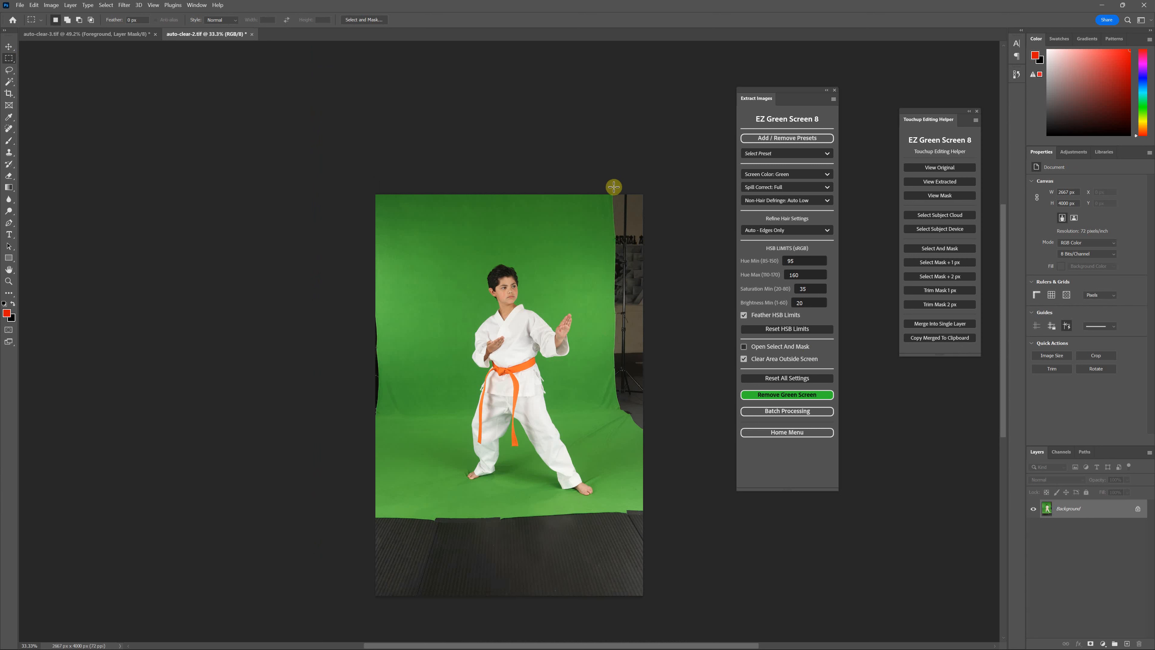
pyautogui.moveTo(612, 187); pyautogui.dragTo(691, 427)
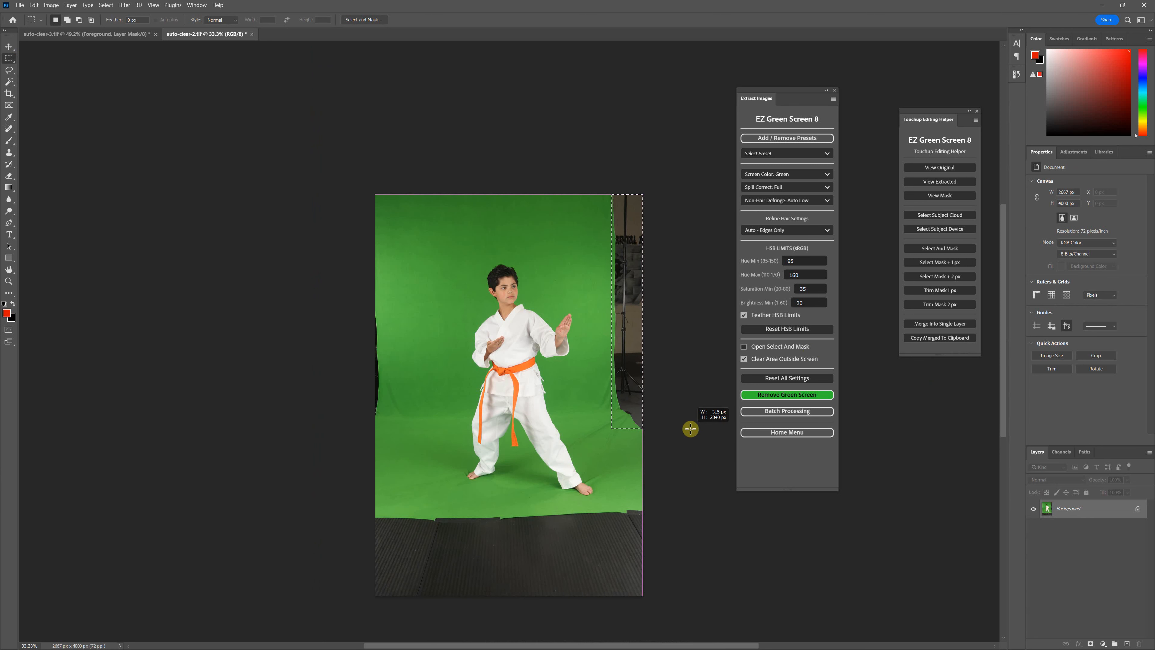
pyautogui.press('v')
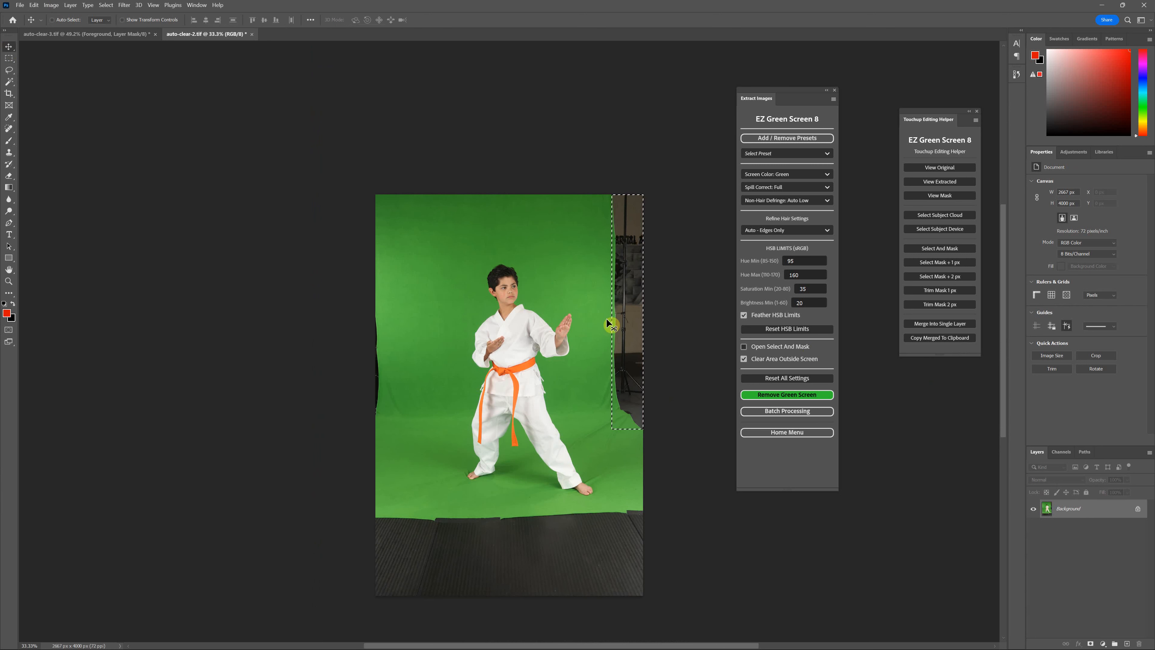
pyautogui.moveTo(637, 342); pyautogui.dragTo(591, 337)
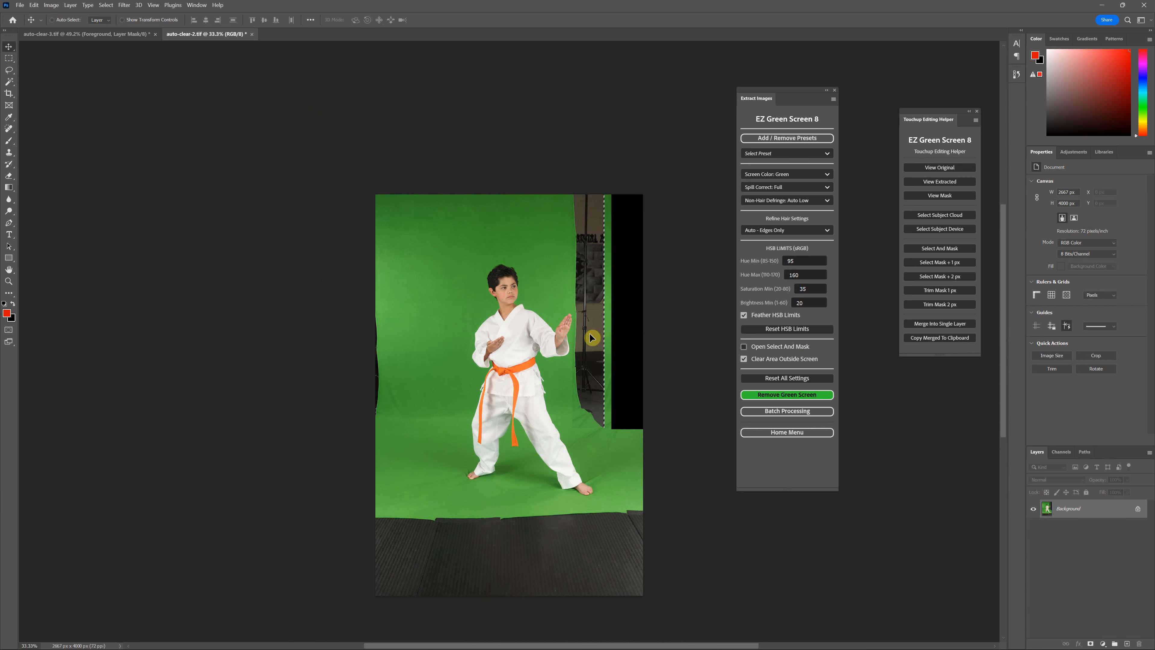
# Crop the image to a marquee of about 2257 × 3680 px from its upper-left corner, excluding the black gap, and deselect
pyautogui.click(9, 59)
pyautogui.moveTo(376, 195); pyautogui.dragTo(602, 563)
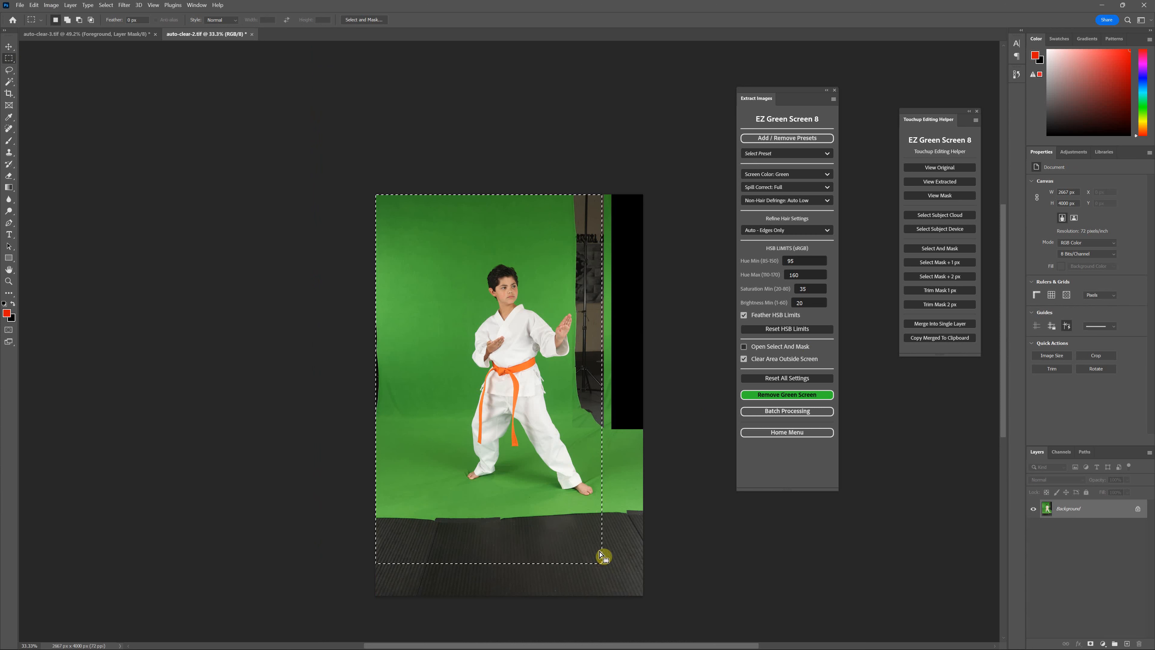
pyautogui.click(51, 5)
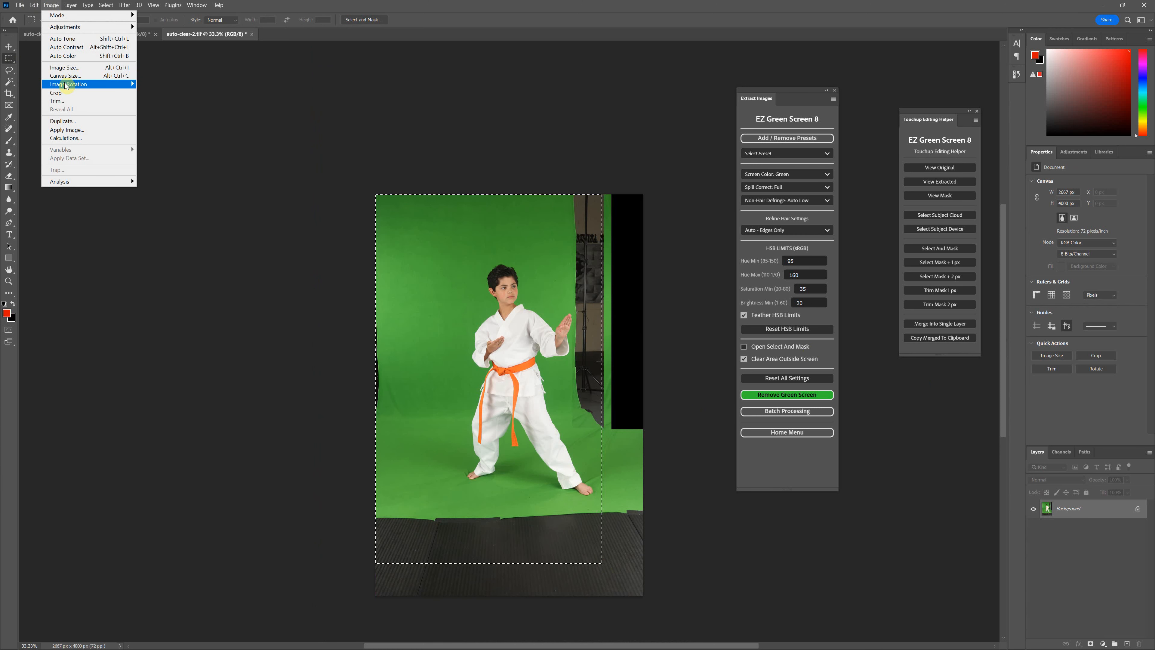
pyautogui.click(72, 94)
pyautogui.click(109, 108)
pyautogui.hotkey('ctrl', '0')
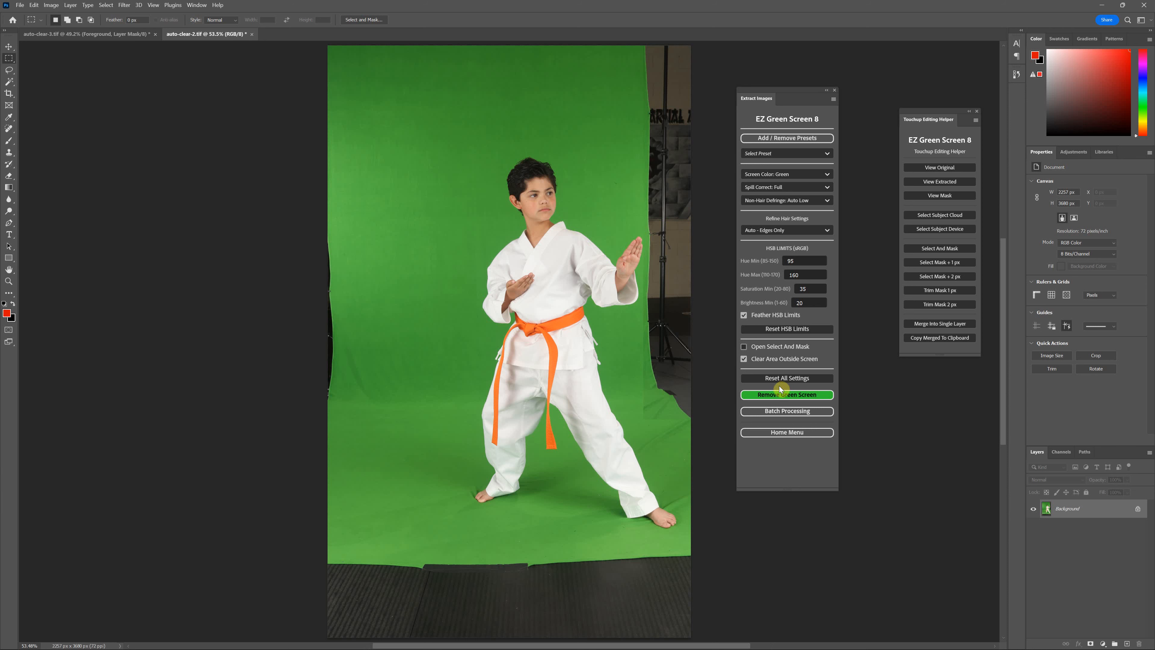
# Remove the green screen with Clear Area Outside Screen enabled, and load the Extracted Image group mask as a selection
pyautogui.click(789, 395)
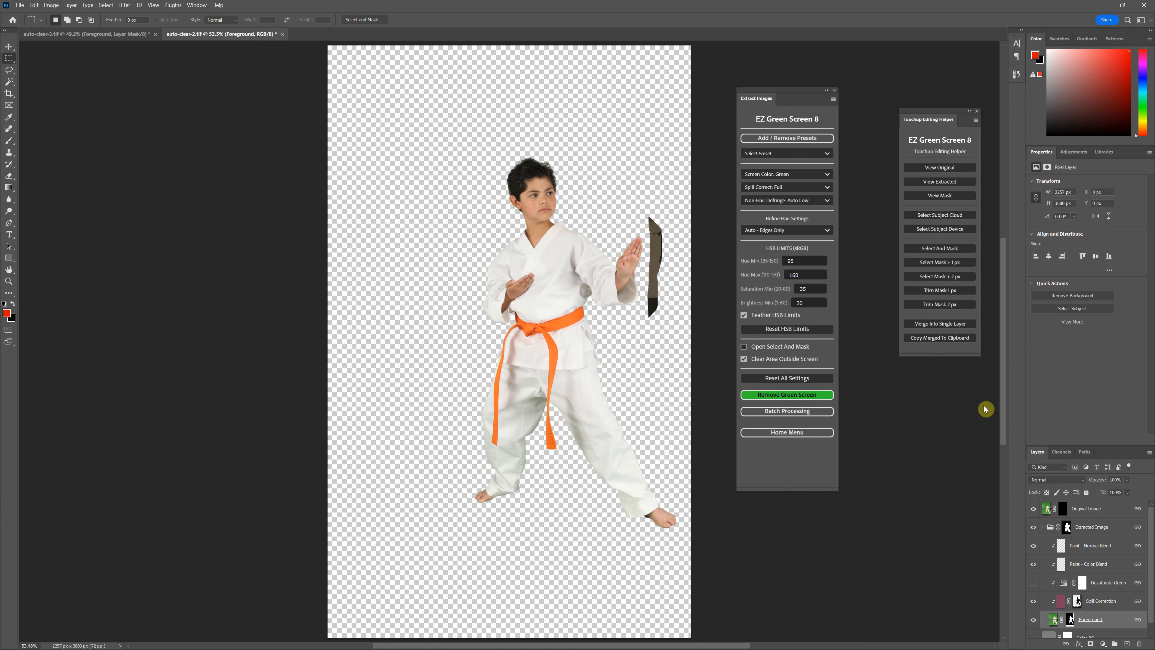
pyautogui.keyDown('ctrl'); pyautogui.click(1068, 528); pyautogui.keyUp('ctrl')
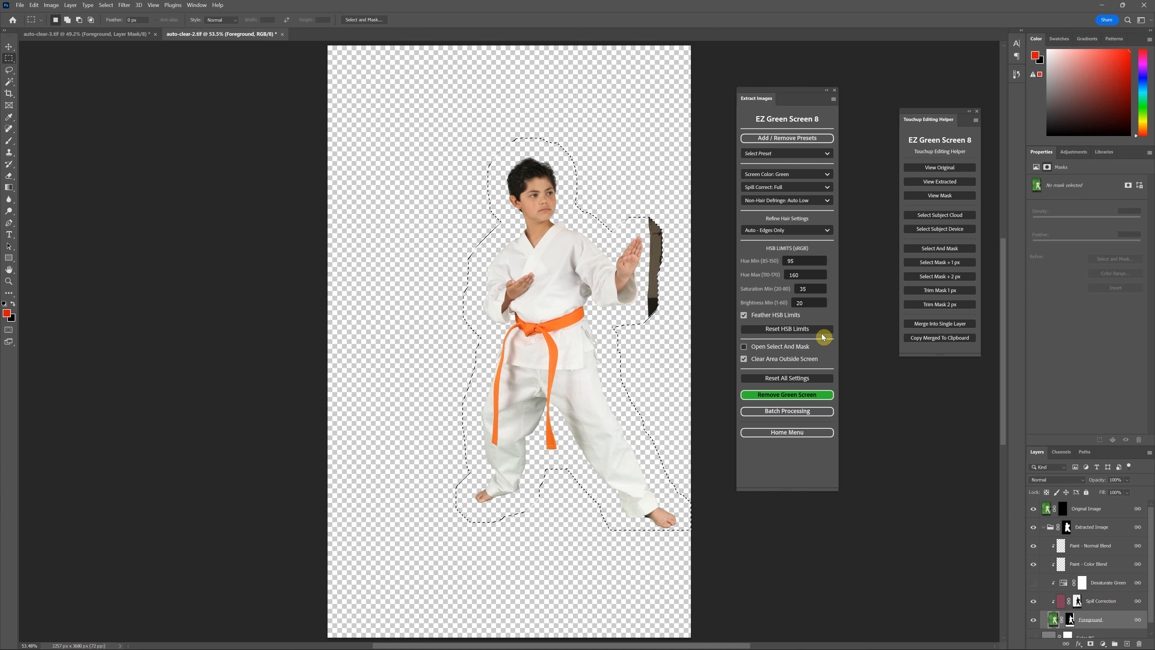
# Compare the opening state with the EZ Green Screen state in the history, and reload the Extracted Image group mask as a selection
pyautogui.click(1023, 77)
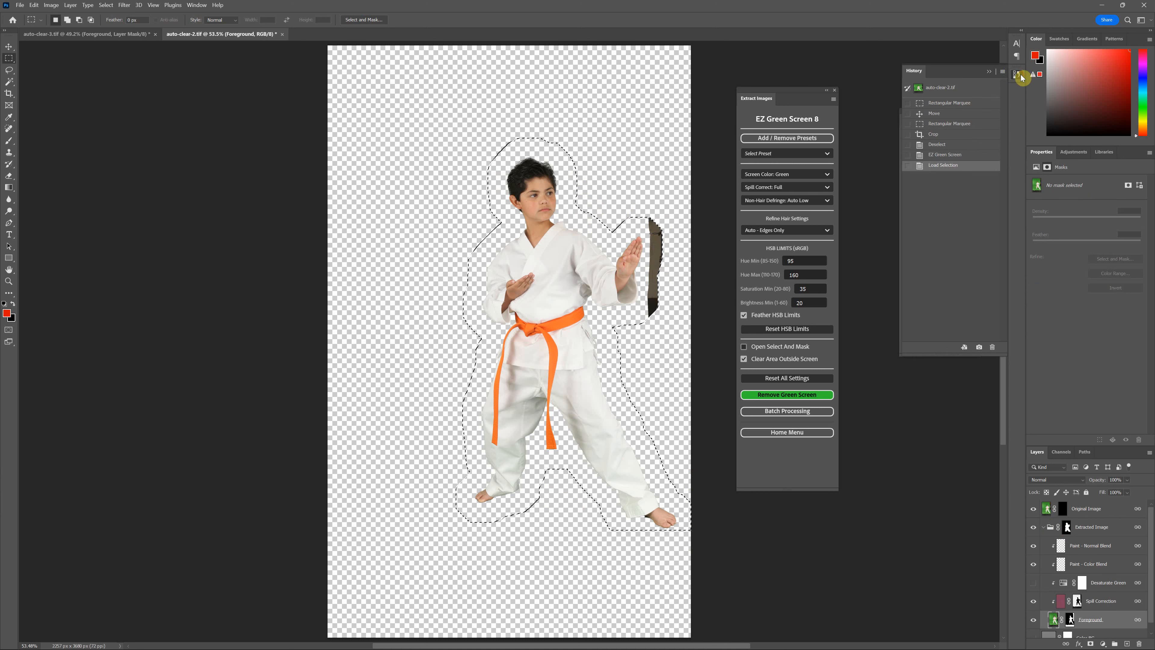
pyautogui.click(973, 89)
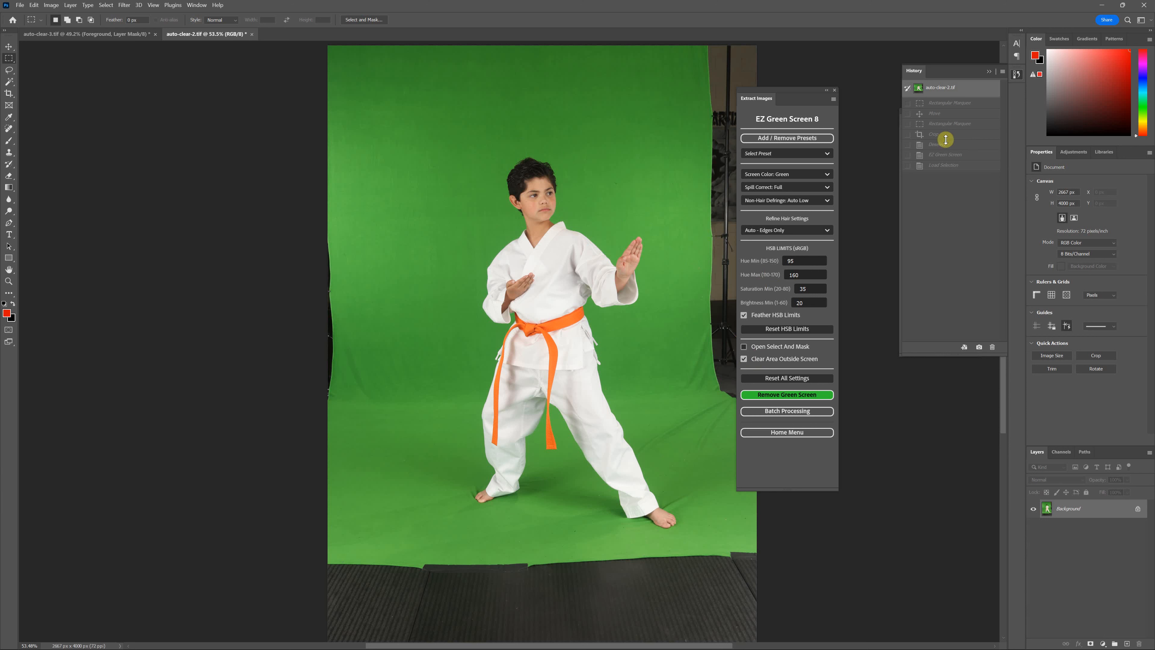
pyautogui.click(946, 154)
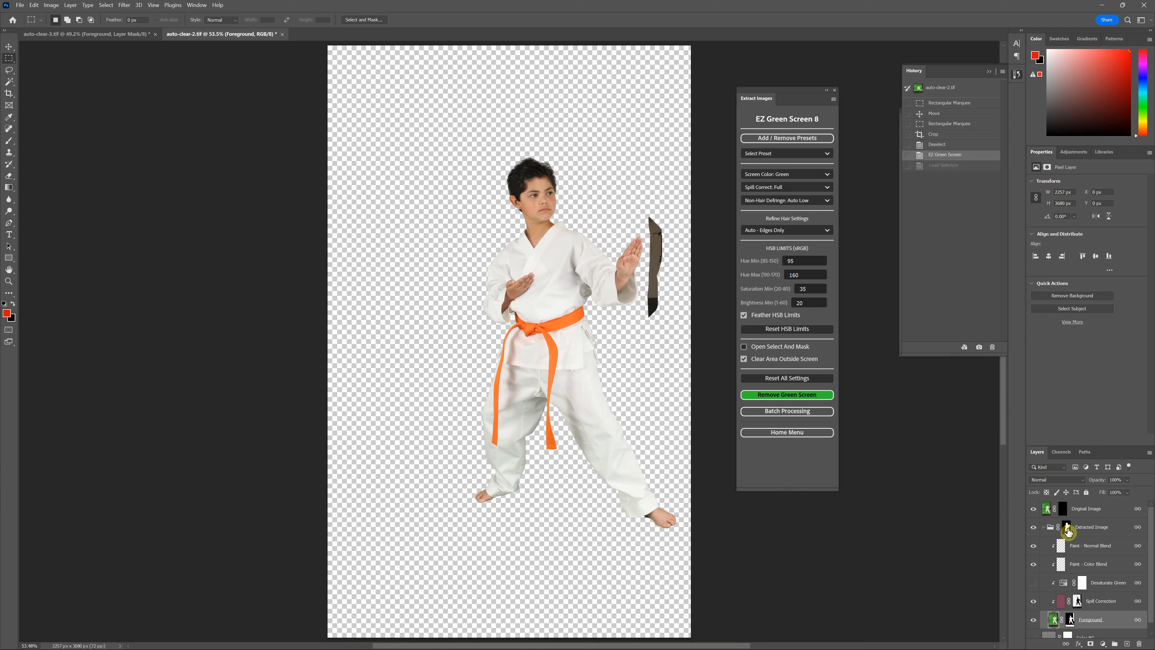
pyautogui.keyDown('ctrl'); pyautogui.click(1066, 533); pyautogui.keyUp('ctrl')
# Examine the mask selection's lower edge around the boy's feet up close, undoing the shift of the selection
pyautogui.scroll(-3, 781, 498)
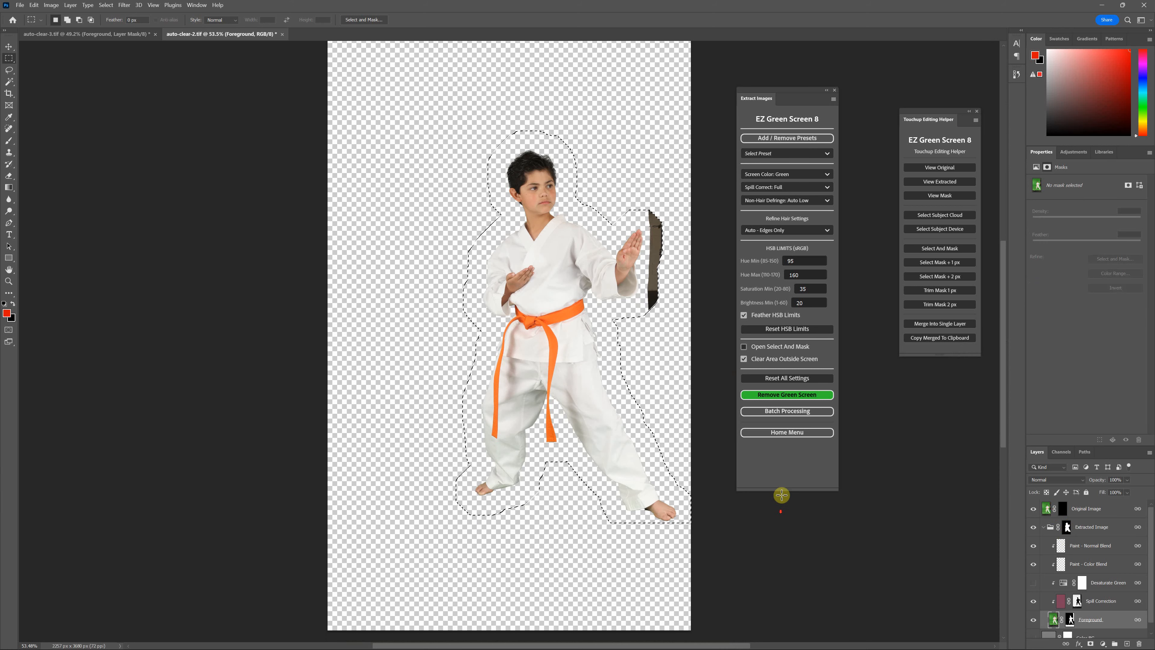
pyautogui.scroll(-1, 775, 513)
pyautogui.hotkey('ctrl', '+')
pyautogui.hotkey('ctrl', '+')
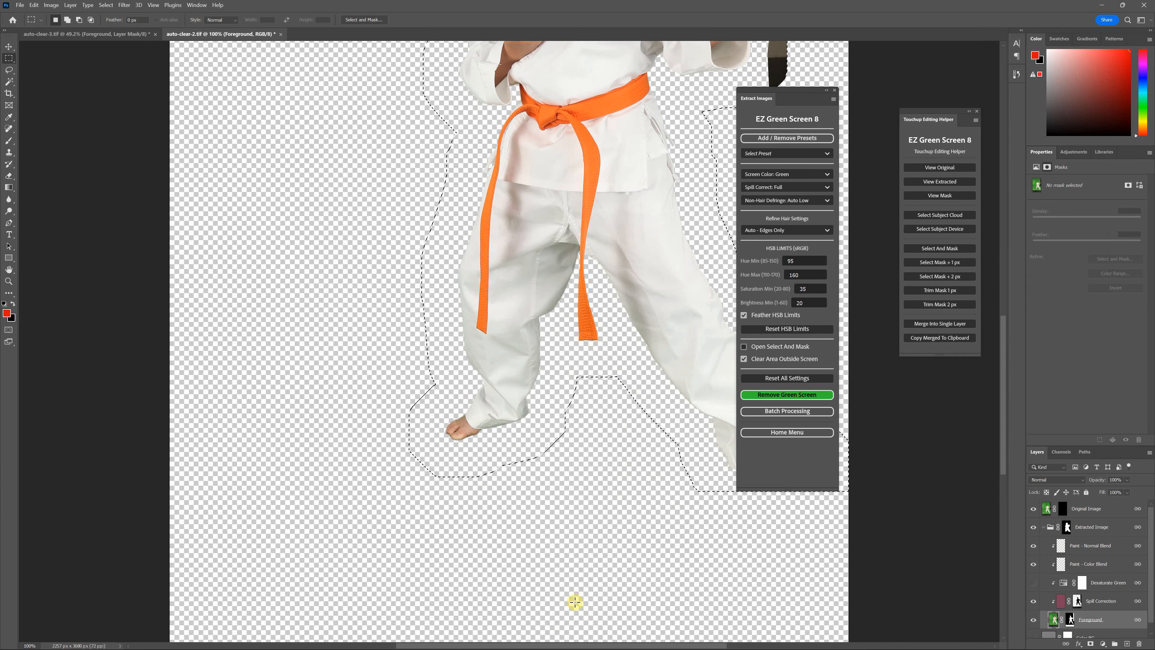
pyautogui.moveTo(555, 638); pyautogui.dragTo(617, 646)
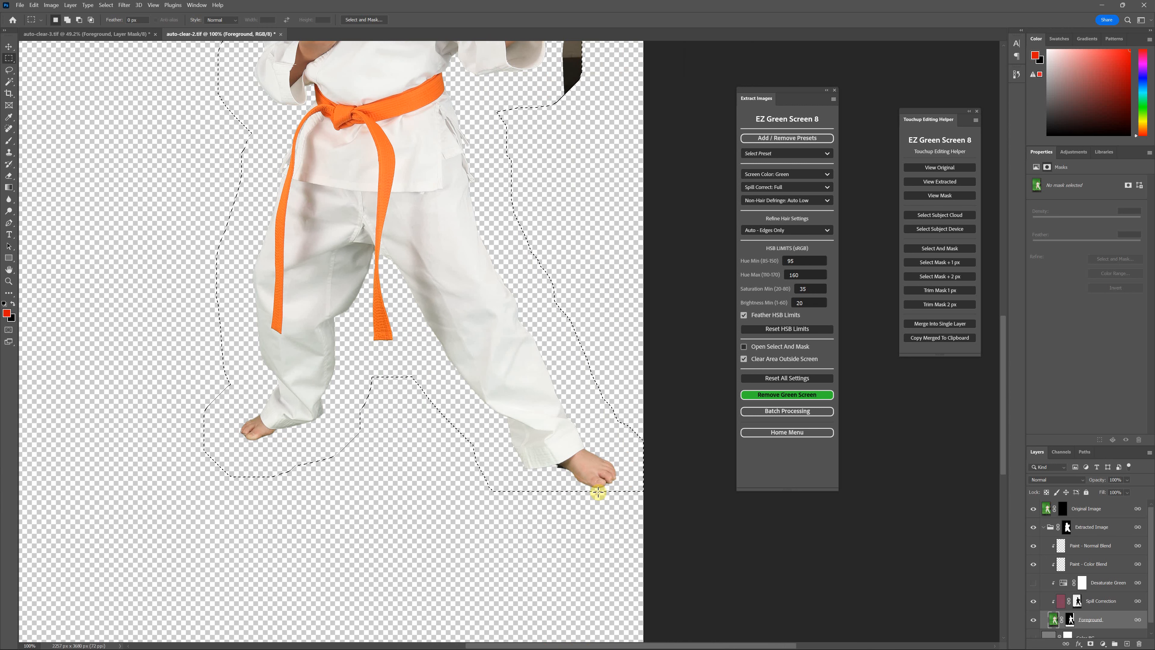
pyautogui.moveTo(506, 485); pyautogui.dragTo(532, 490)
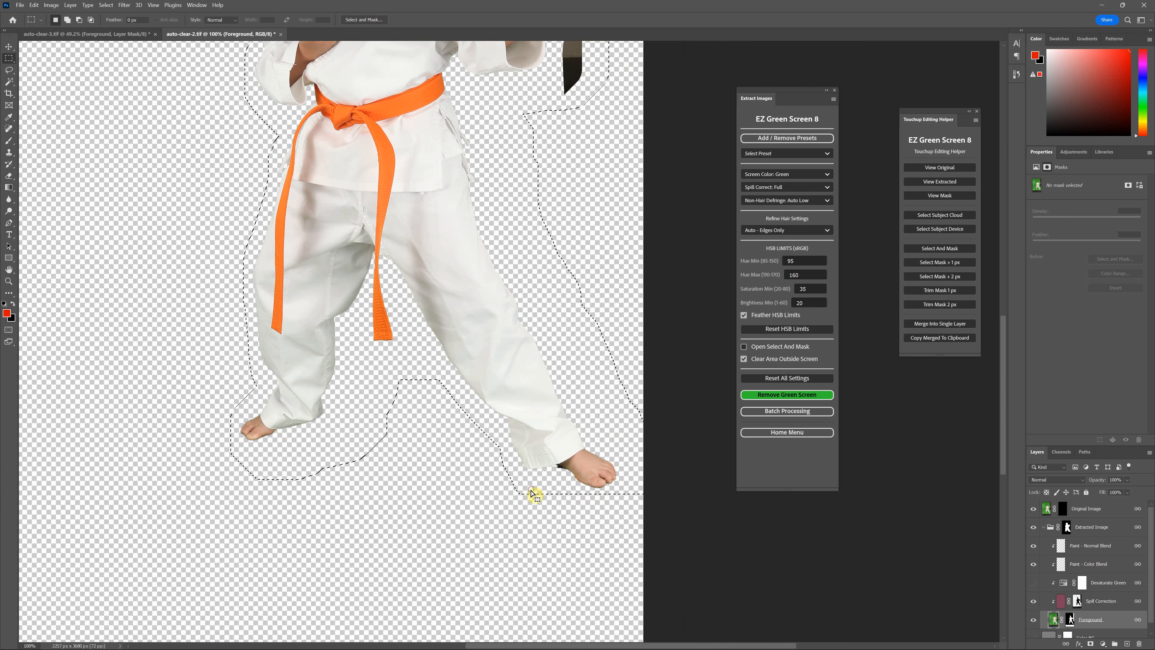
pyautogui.hotkey('ctrl', 'z')
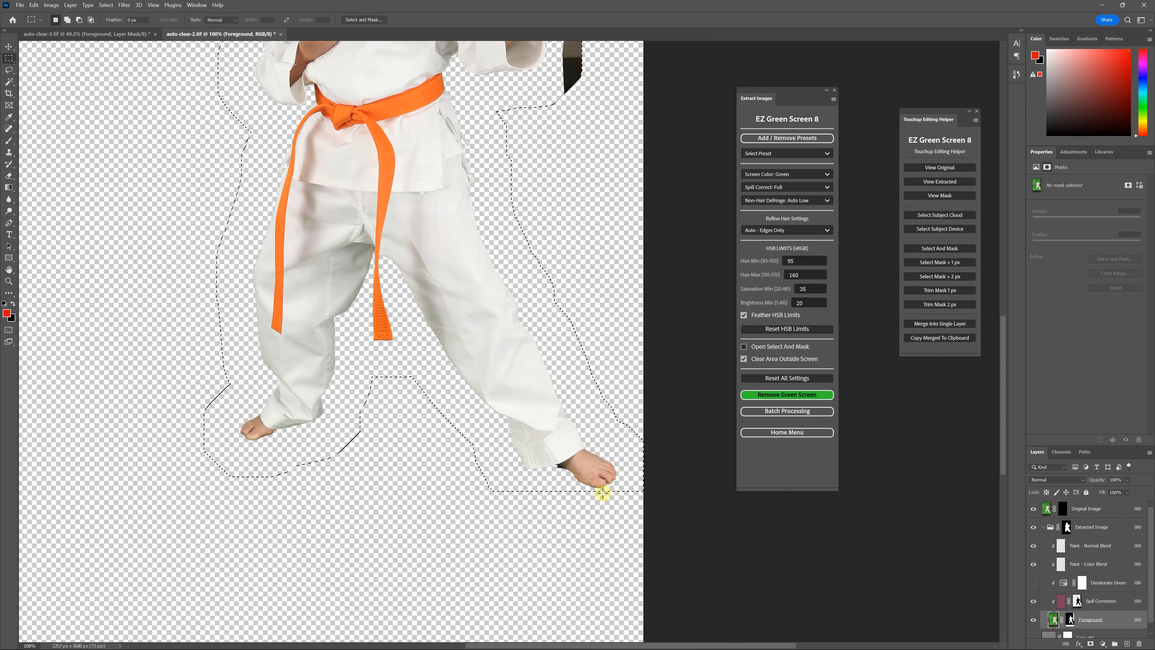
pyautogui.hotkey('ctrl', '0')
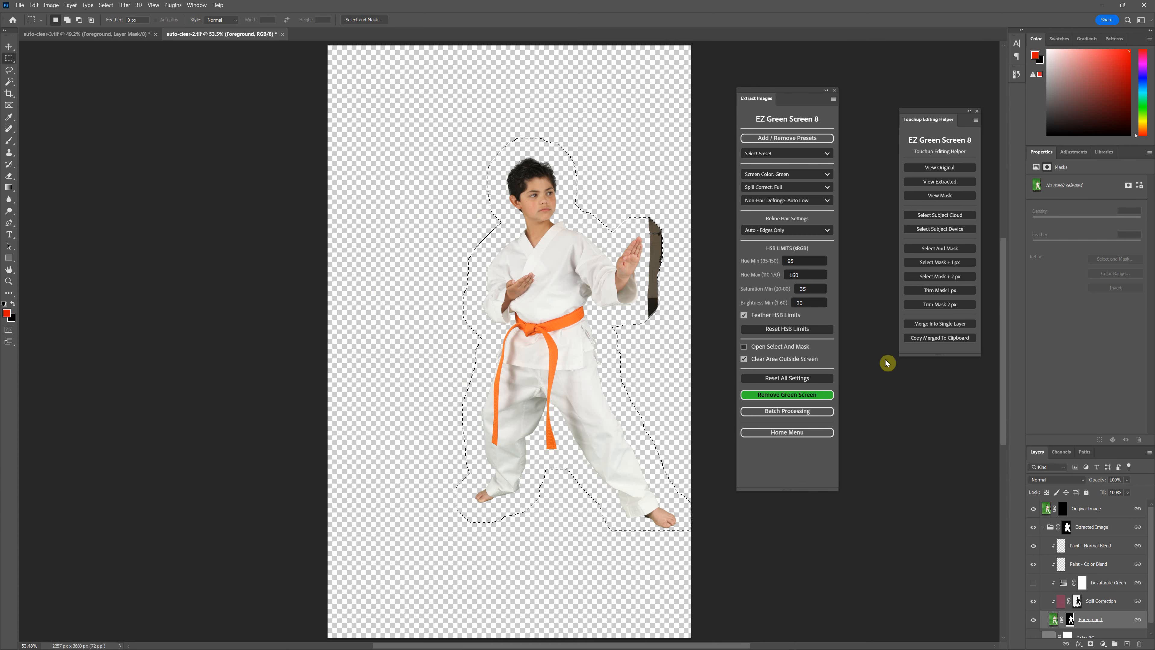
# Revert auto-clear-2.tif to its opening state and move the Extract Images panel off the photo
pyautogui.click(1017, 75)
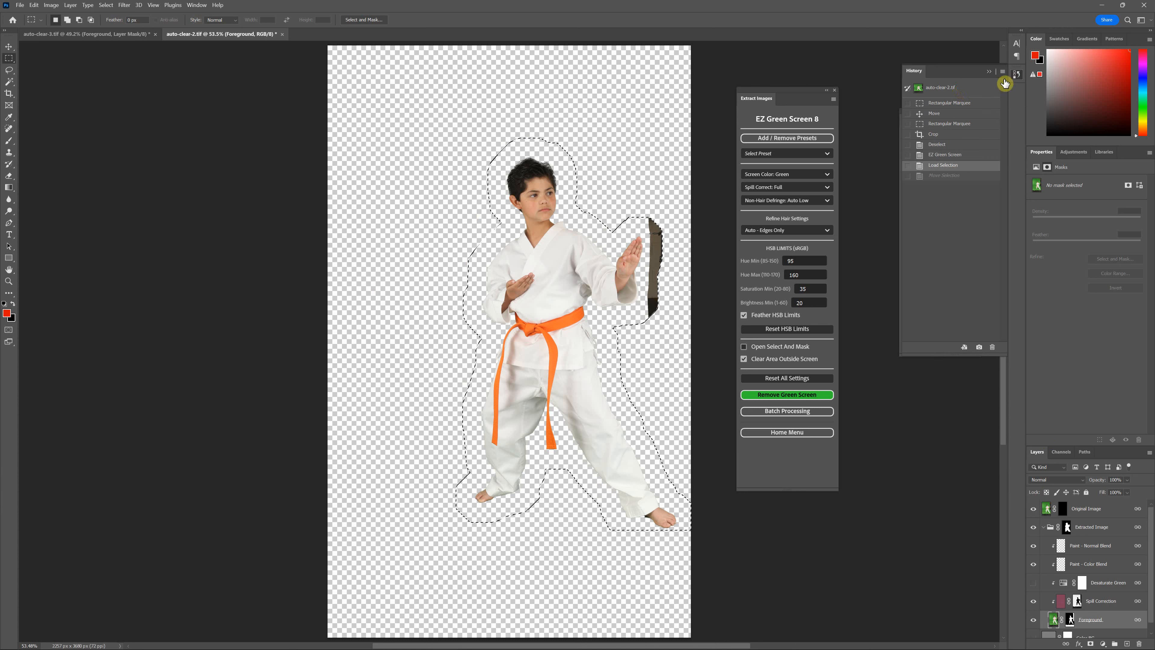
pyautogui.click(940, 95)
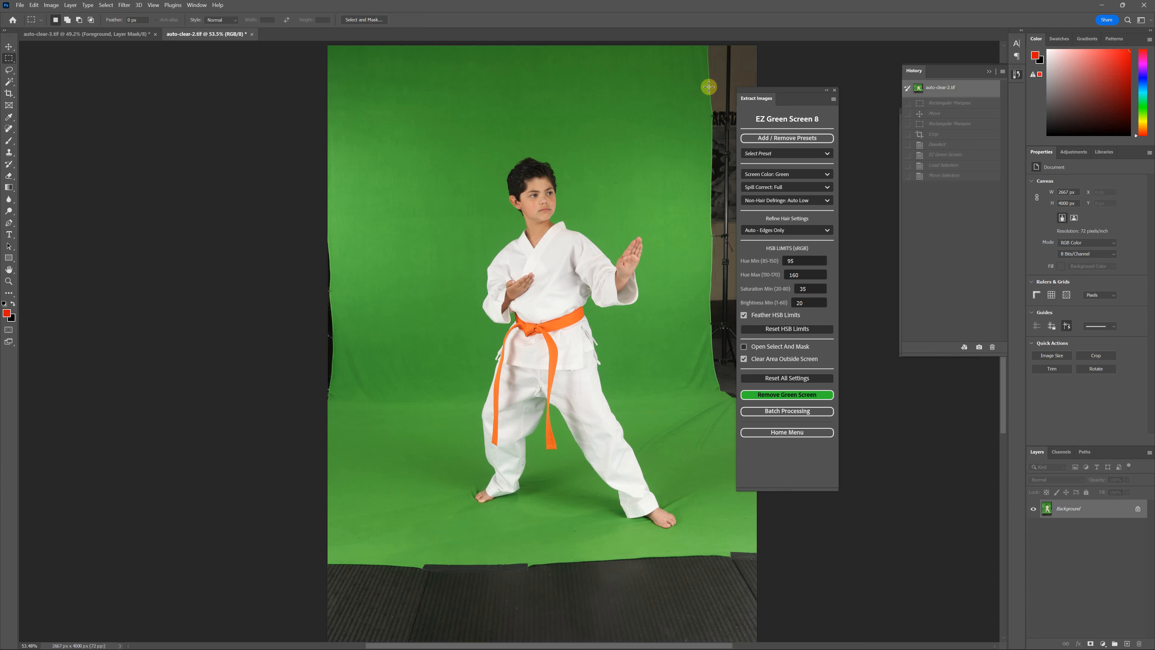
pyautogui.moveTo(791, 94); pyautogui.dragTo(829, 91)
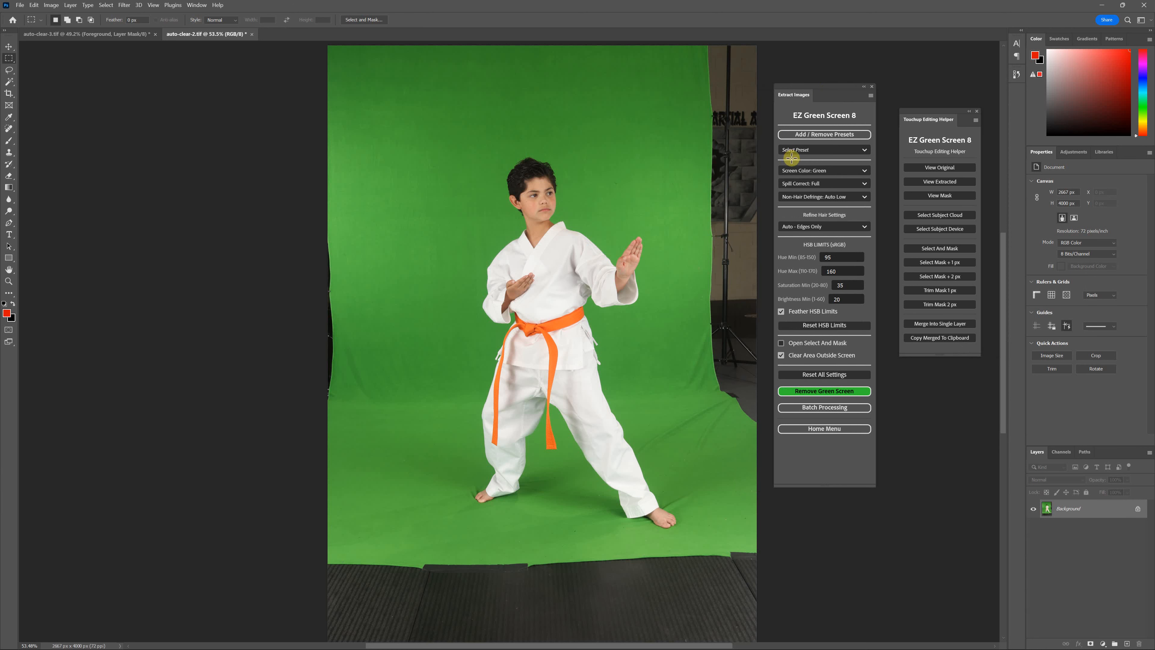
# Switch to auto-clear-3.tif and revert it to its opening state in the history
pyautogui.click(53, 34)
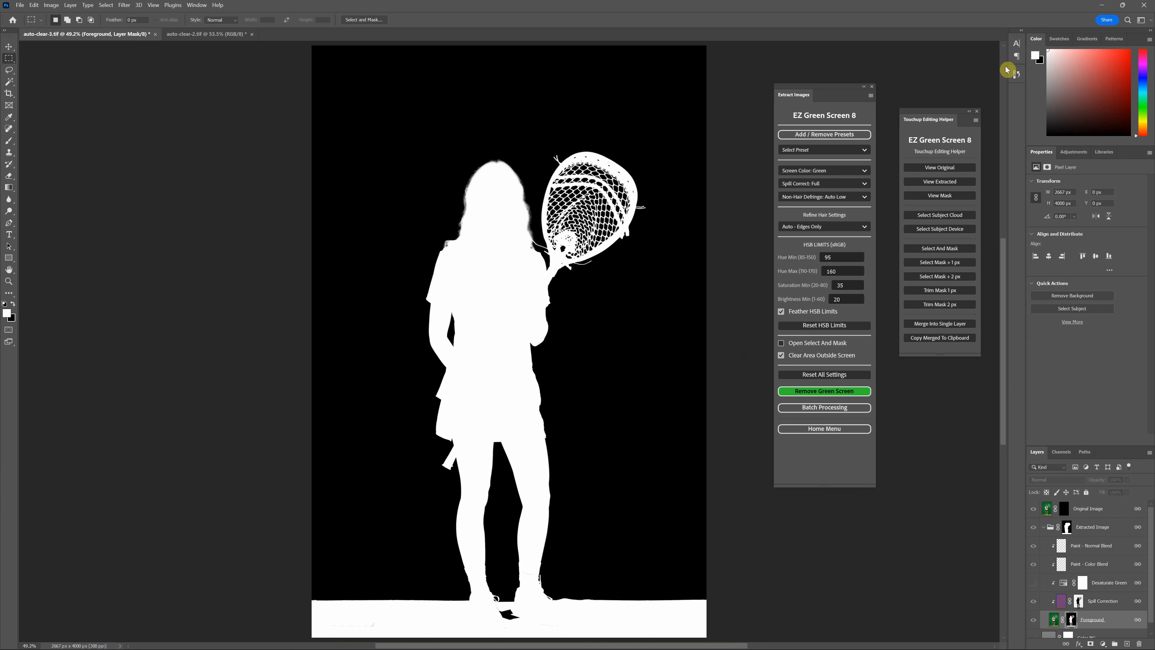
pyautogui.click(1016, 73)
pyautogui.click(971, 86)
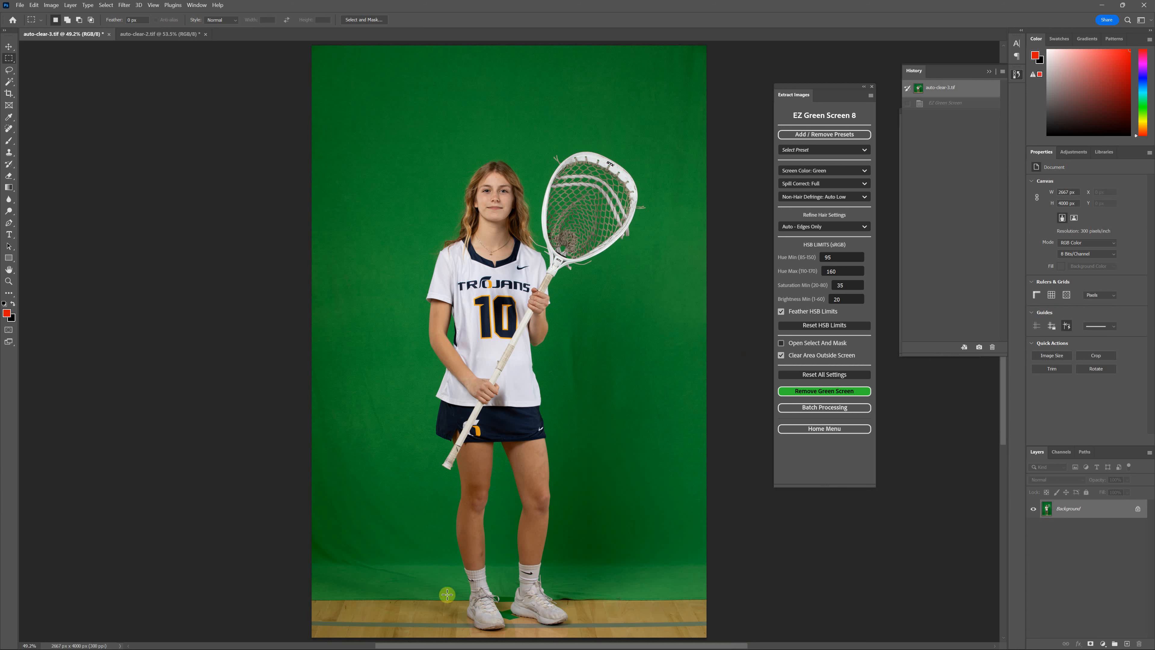